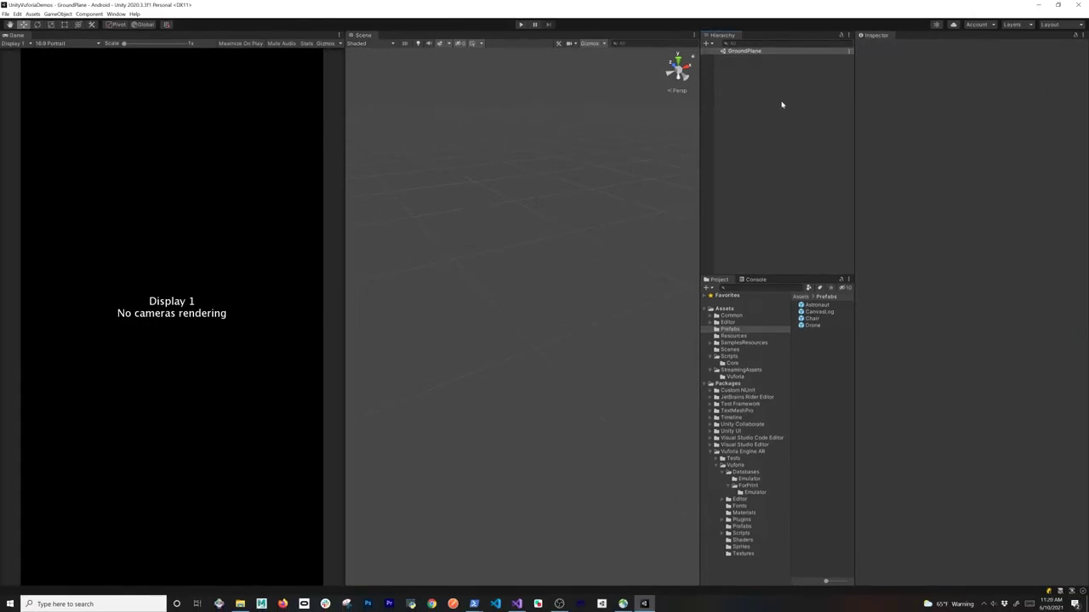
Step: Add a Vuforia Ground Plane Stage to the GroundPlane scene
click(729, 349)
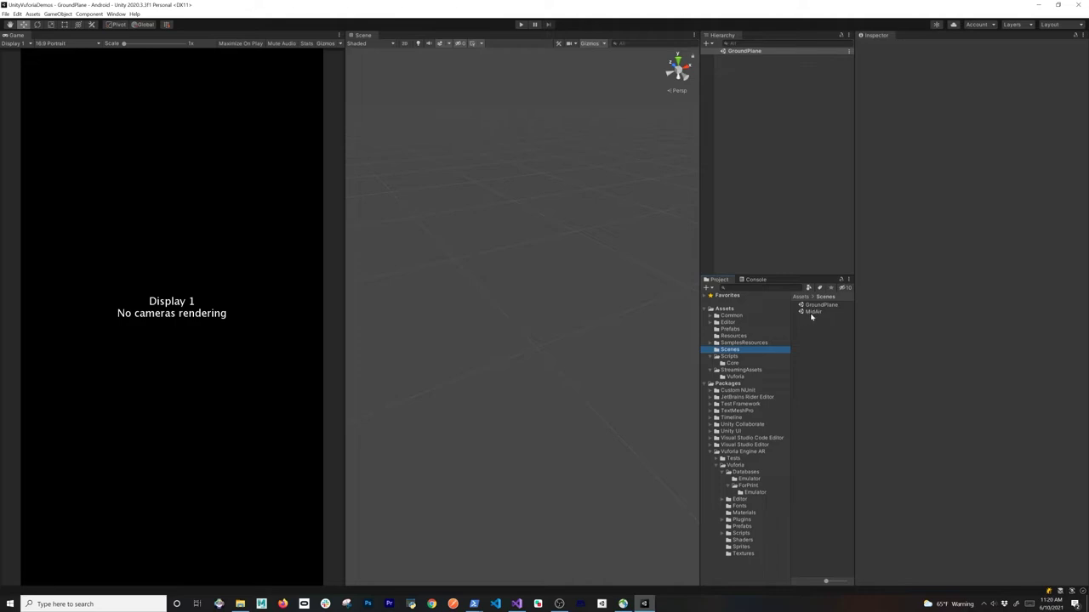
right_click(750, 79)
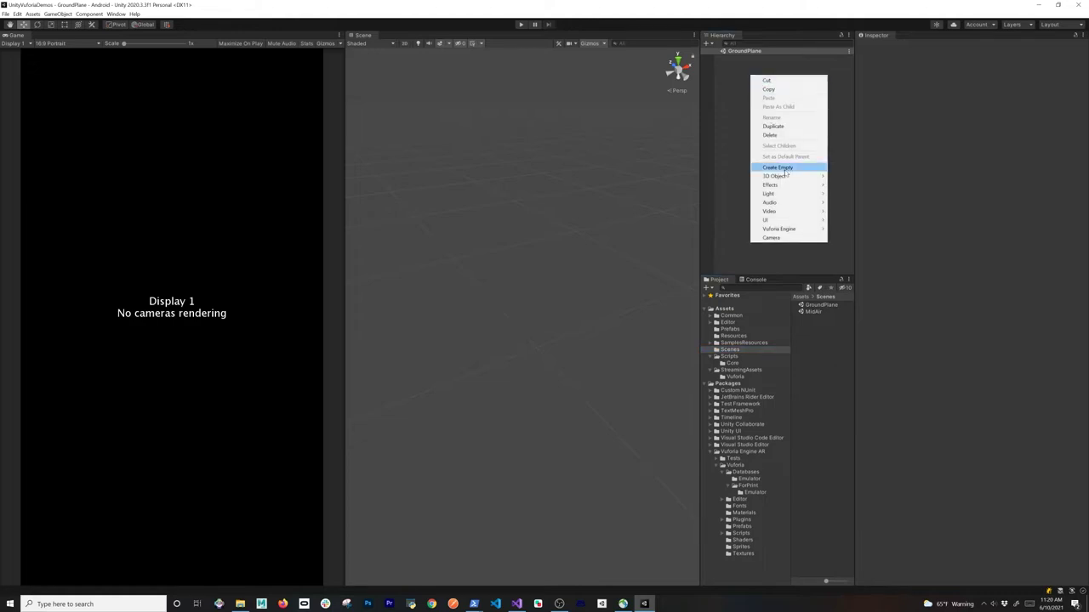
mouse_move(786, 231)
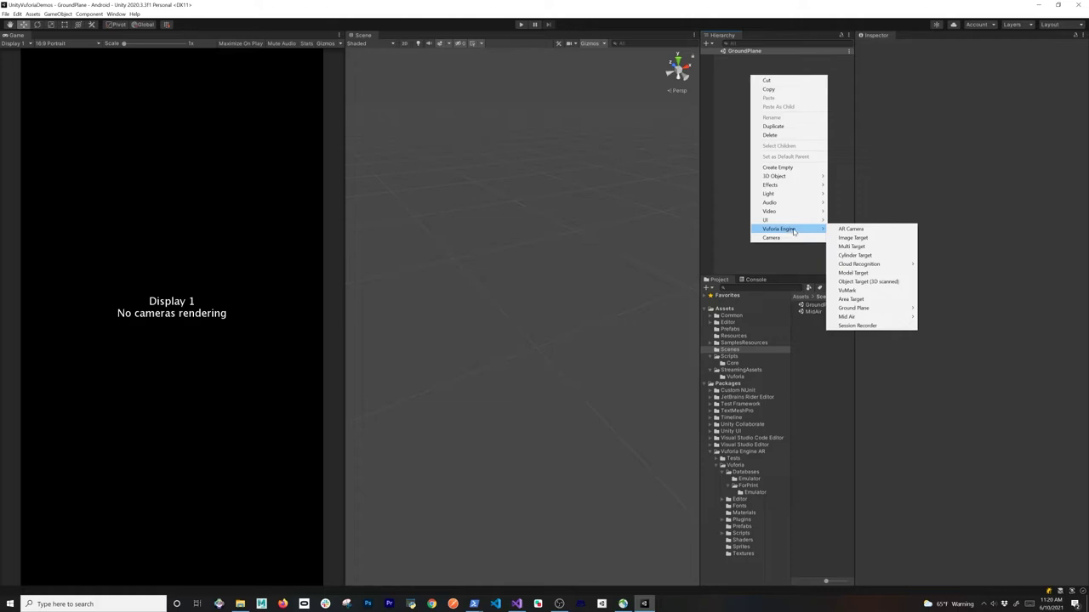
mouse_move(866, 311)
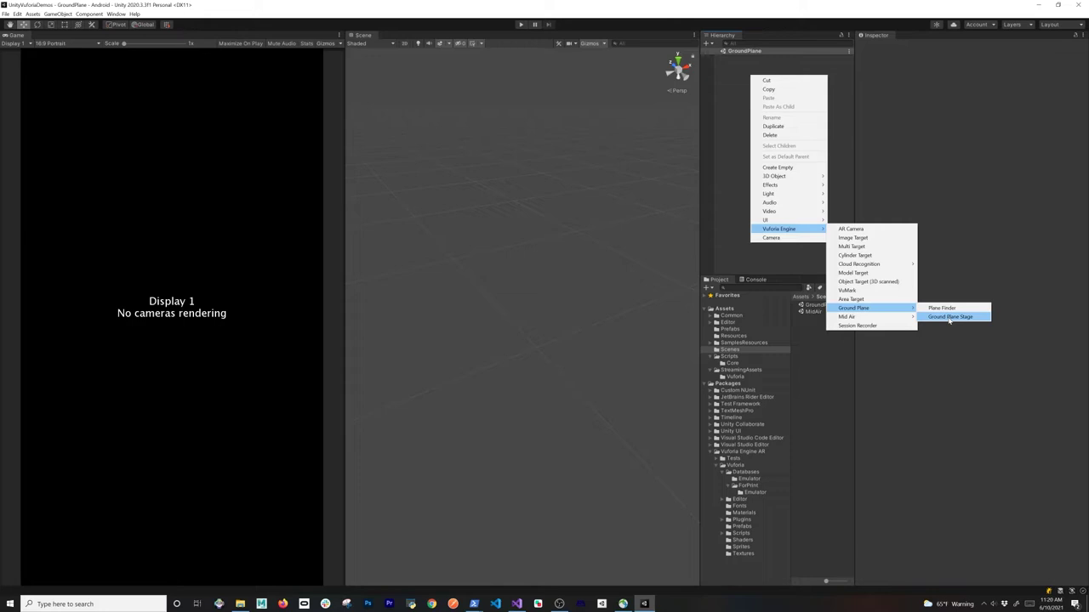
click(949, 318)
click(799, 119)
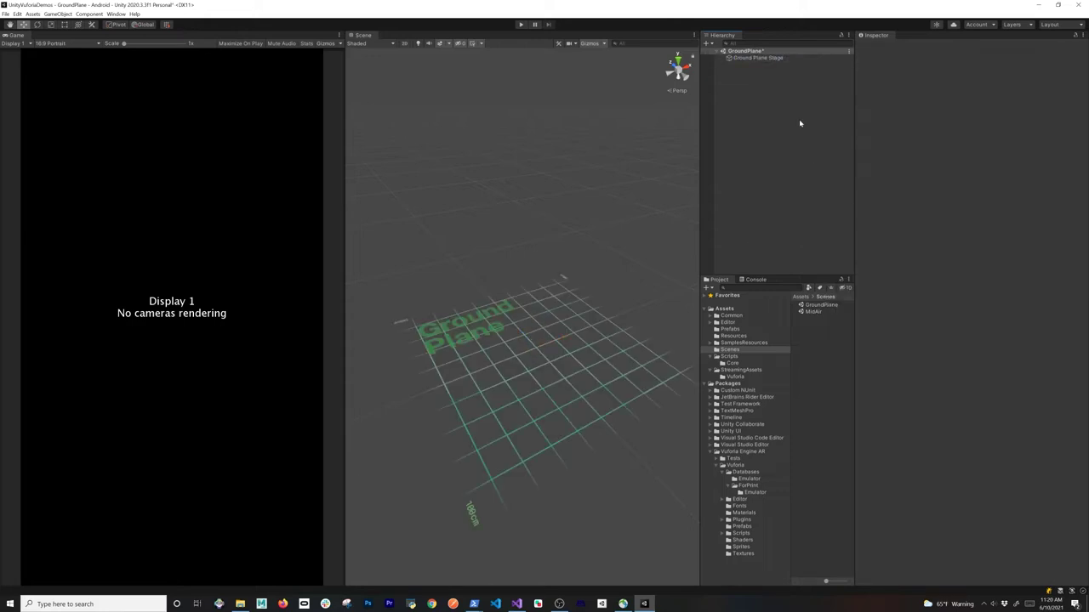
Step: Place the Astronaut prefab as a child of the Ground Plane Stage and save the scene
alt+drag(544, 303, 648, 293)
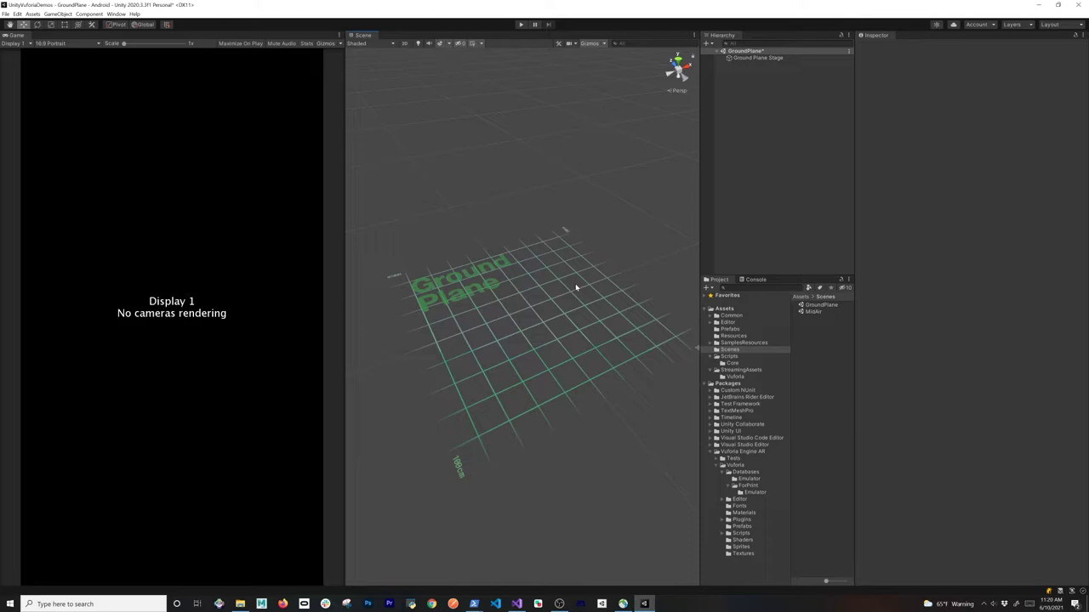
alt+drag(492, 309, 550, 309)
click(731, 330)
drag(811, 310, 773, 59)
alt+drag(562, 204, 563, 266)
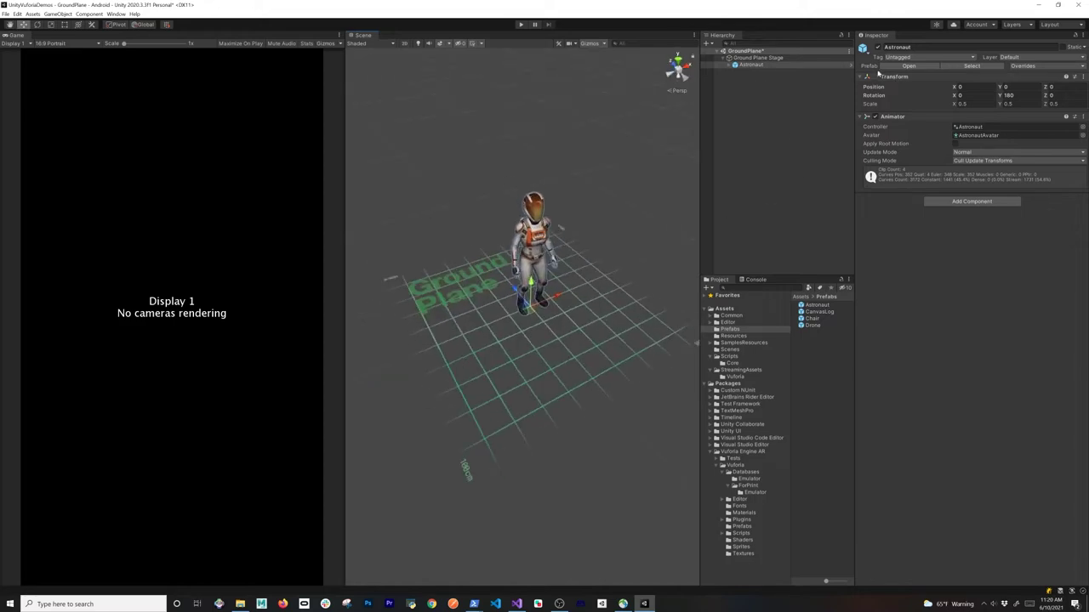
drag(752, 65, 754, 58)
key(ctrl+s)
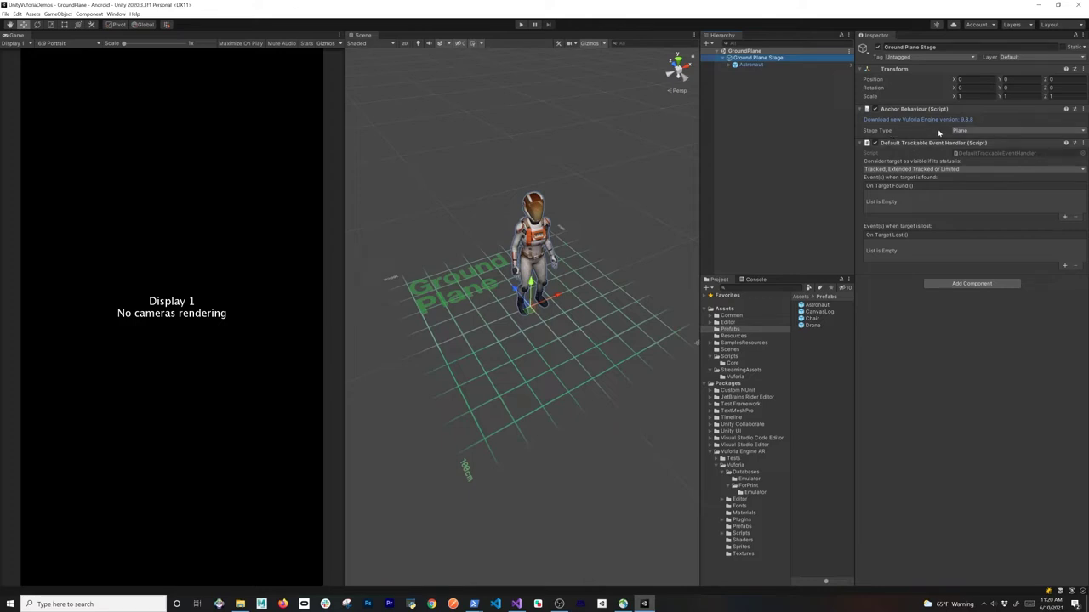
Step: Review the Ground Plane Stage's stage type choices and the status options for treating the target as visible
click(965, 131)
click(970, 139)
click(882, 169)
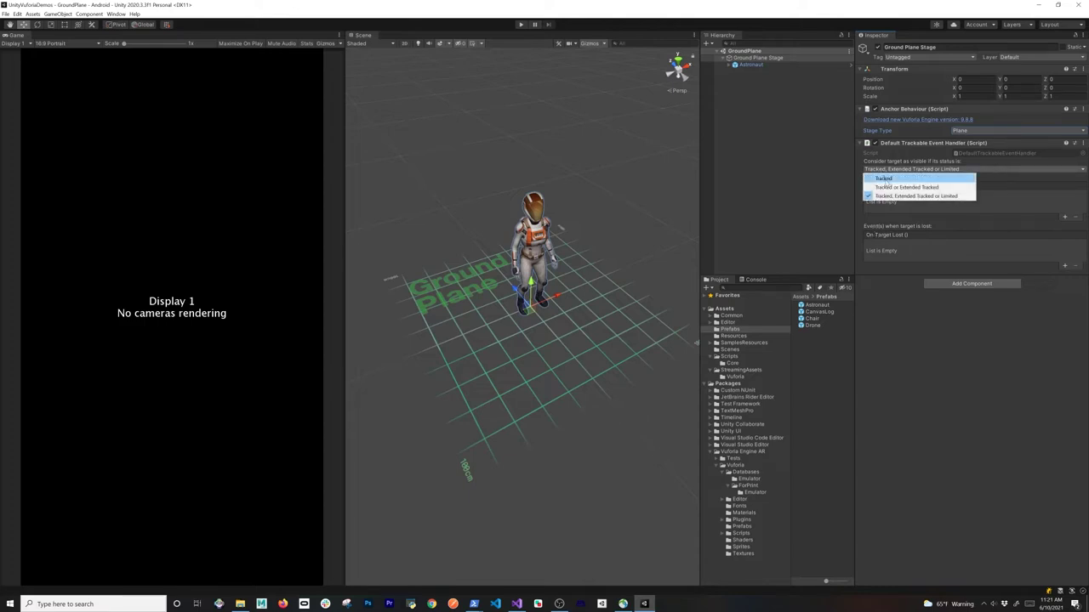
click(936, 215)
Step: Add a Vuforia Plane Finder at the root of the scene and save the scene
click(753, 65)
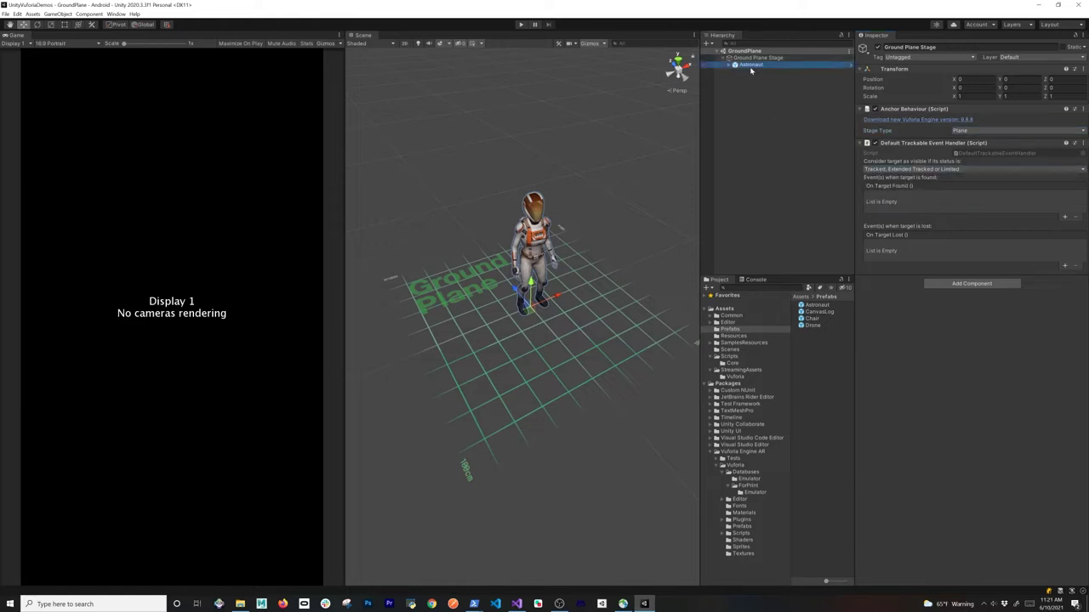
right_click(756, 93)
mouse_move(790, 248)
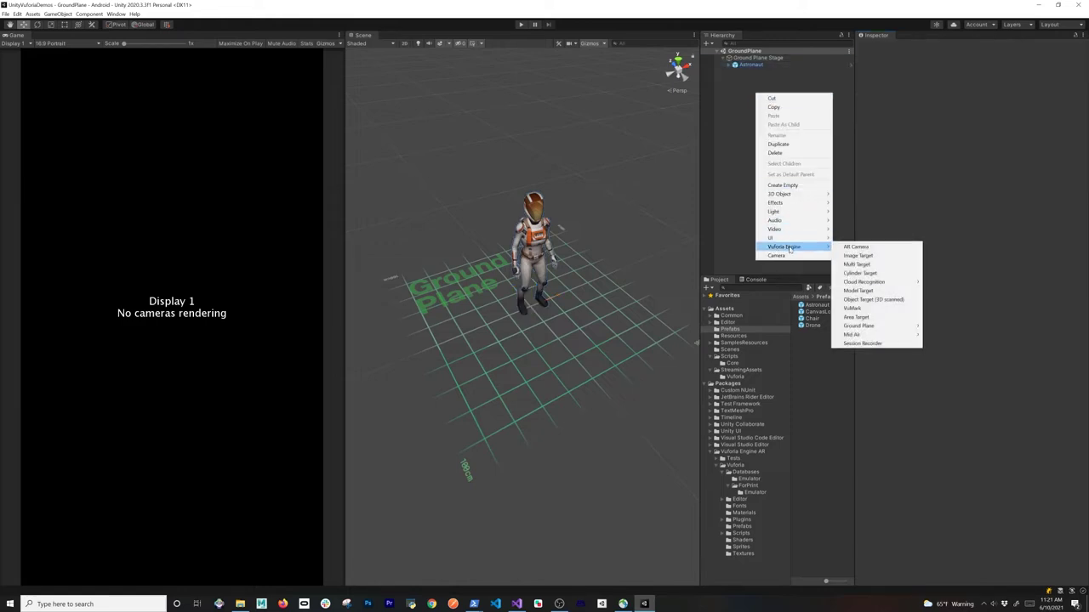
mouse_move(891, 329)
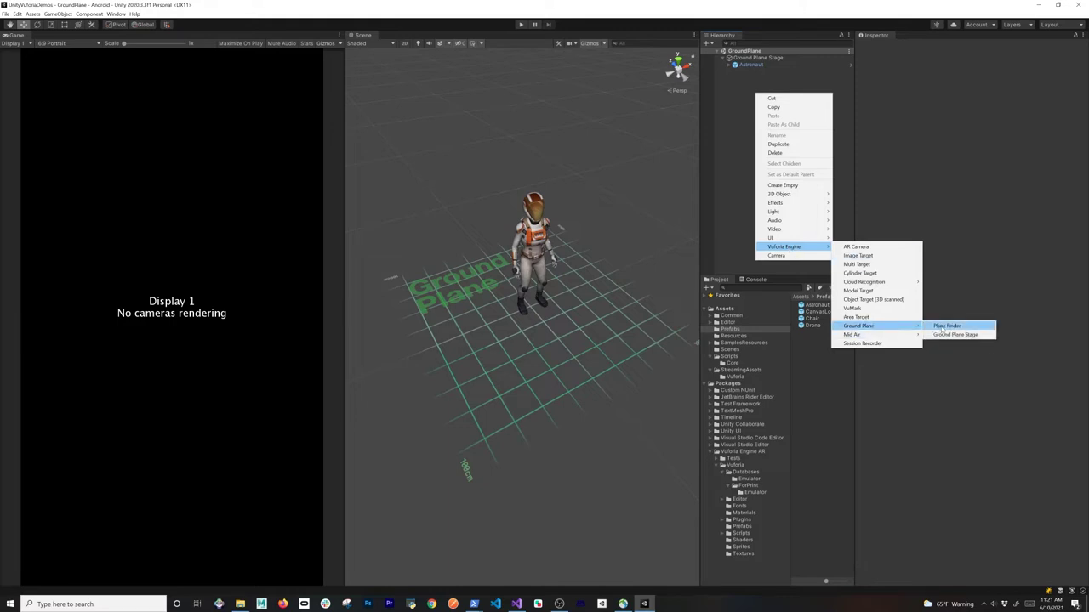
click(942, 327)
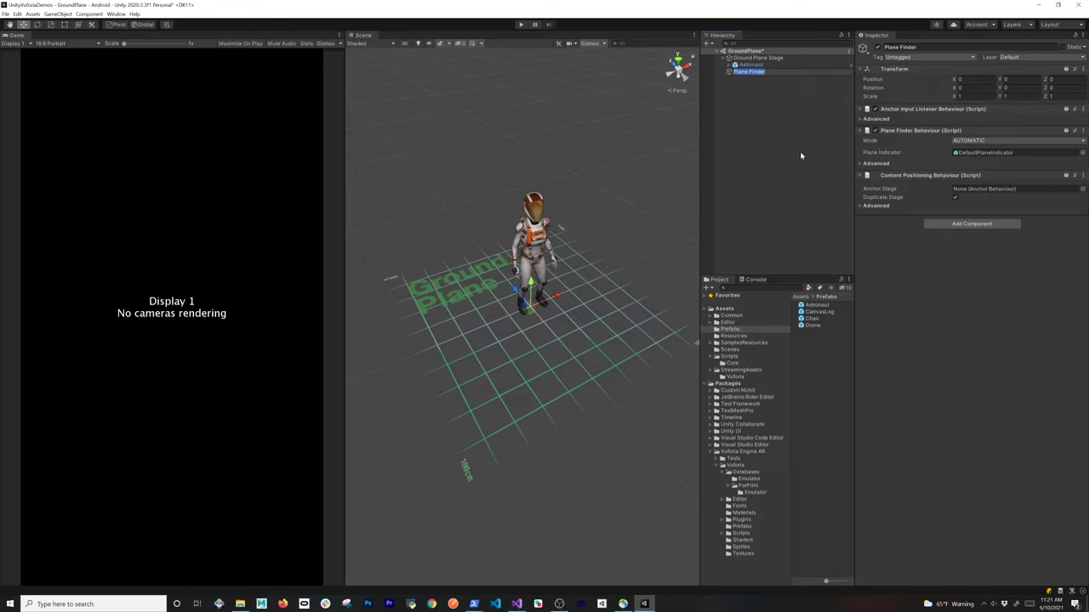
key(ctrl+s)
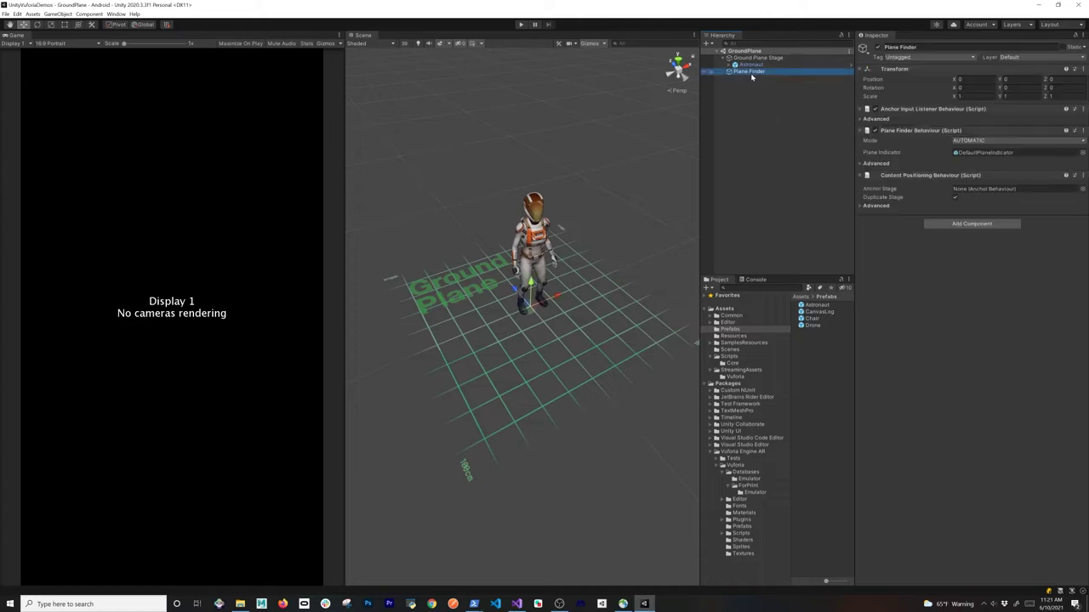
Step: Assign the Ground Plane Stage as the Plane Finder's anchor stage and expand the advanced content positioning settings
alt+drag(676, 156, 541, 226)
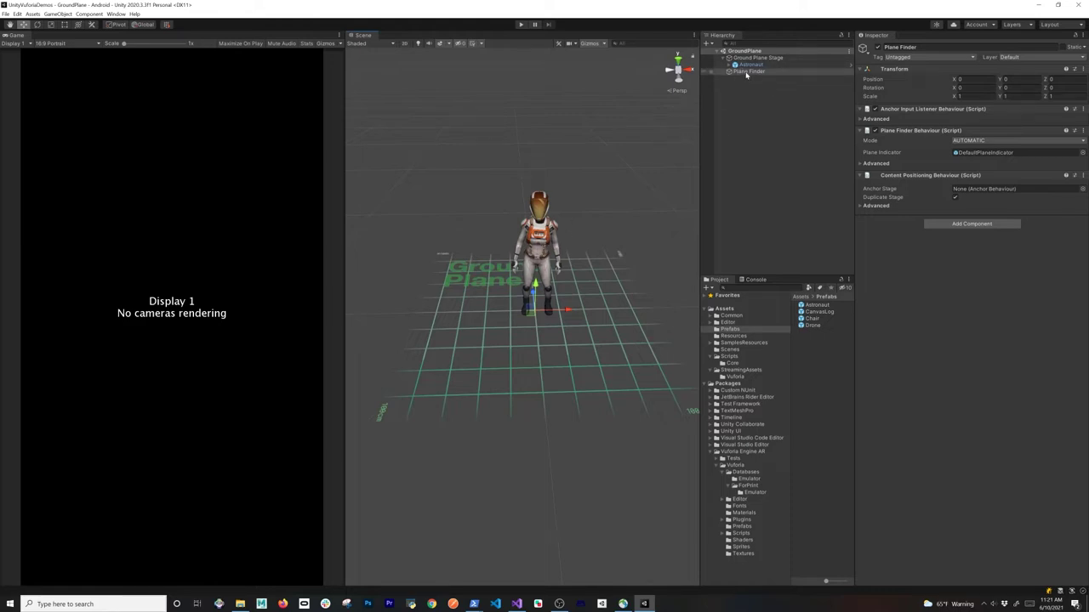
drag(757, 57, 961, 195)
click(861, 206)
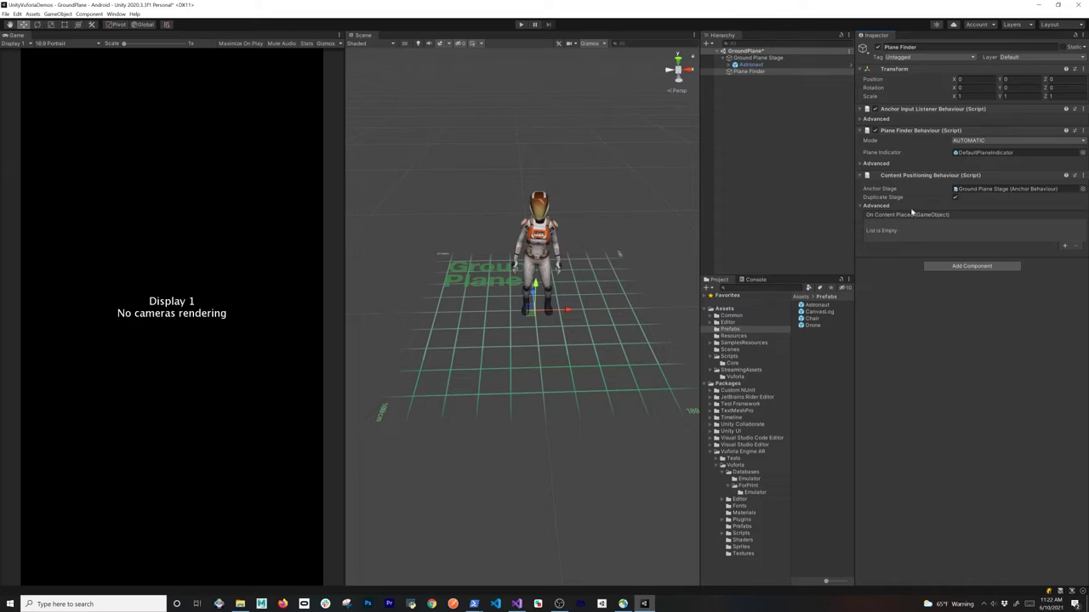
Step: Add the CanvasLog prefab at the scene root, save the scene and expand the prefab's children
click(740, 58)
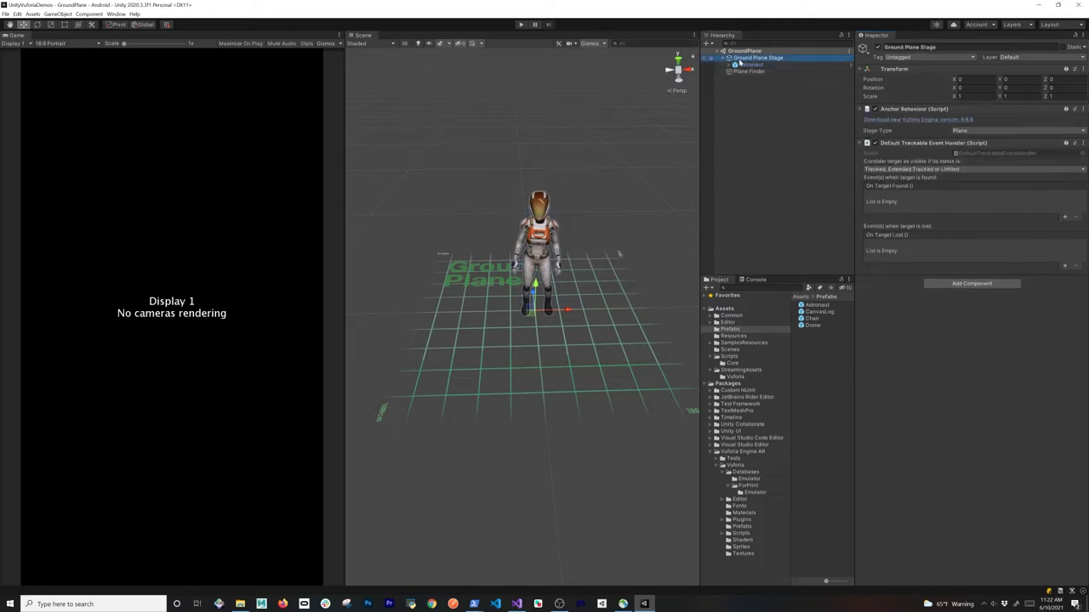
drag(822, 313, 753, 78)
key(ctrl+s)
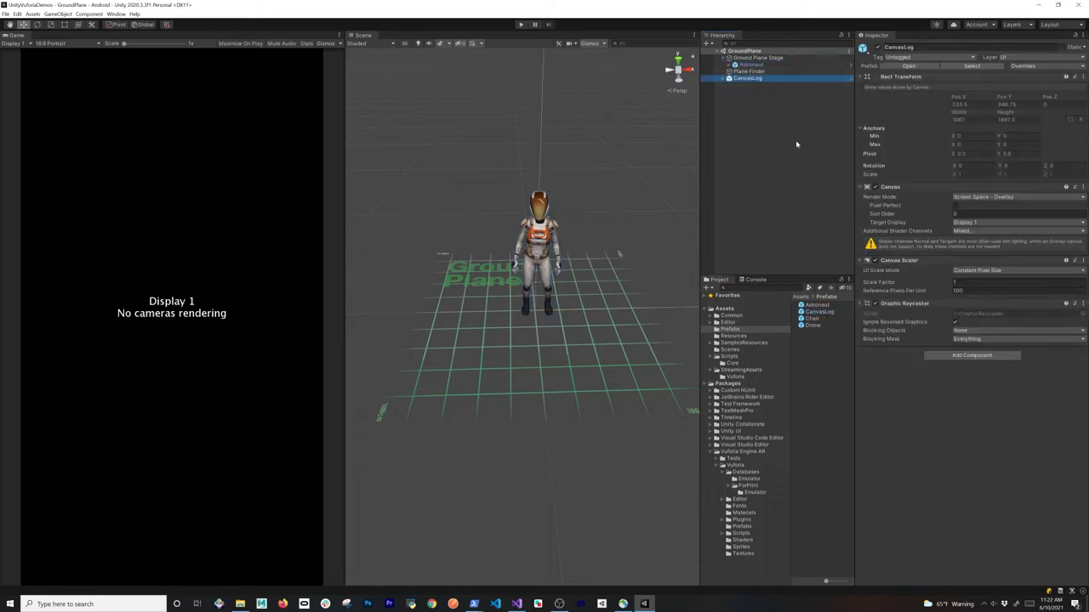
click(724, 78)
Step: Add one entry each to the Ground Plane Stage's On Target Found and On Target Lost events, with Logger as their object
click(749, 64)
click(747, 58)
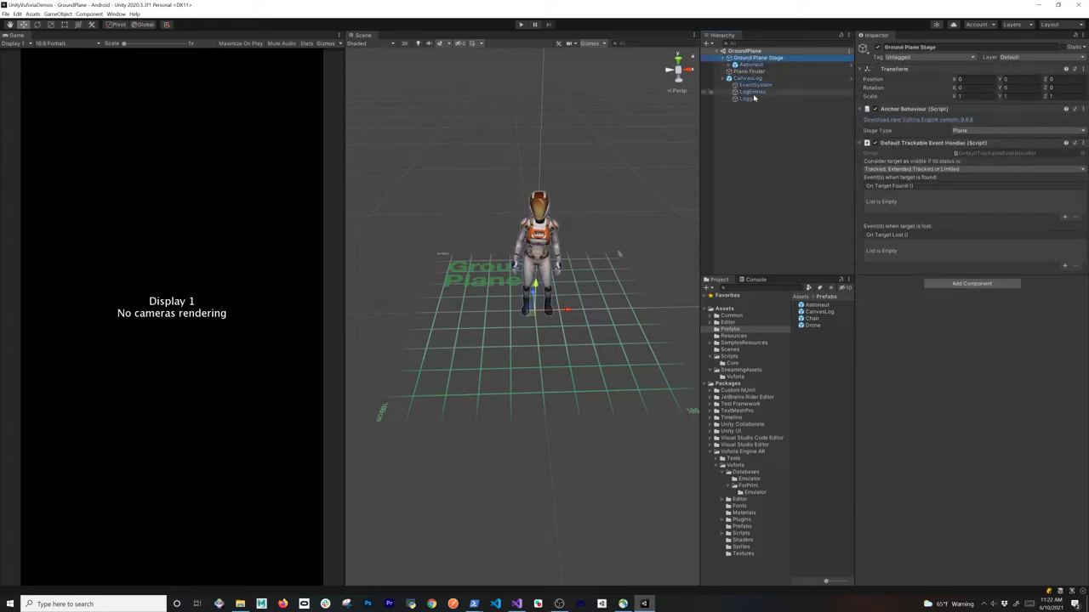
click(1007, 198)
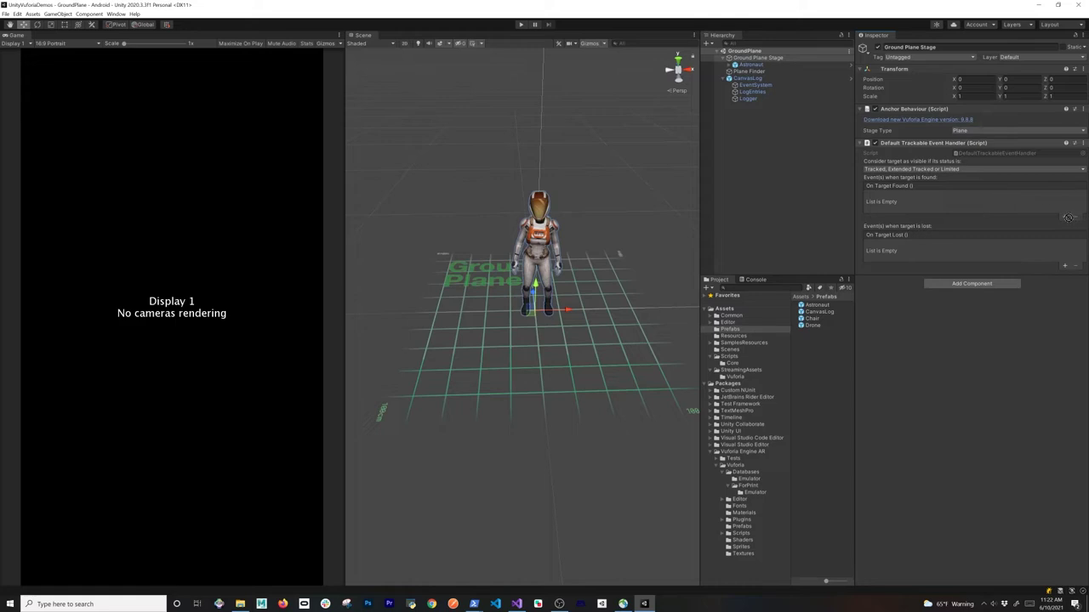
click(1067, 218)
click(1066, 268)
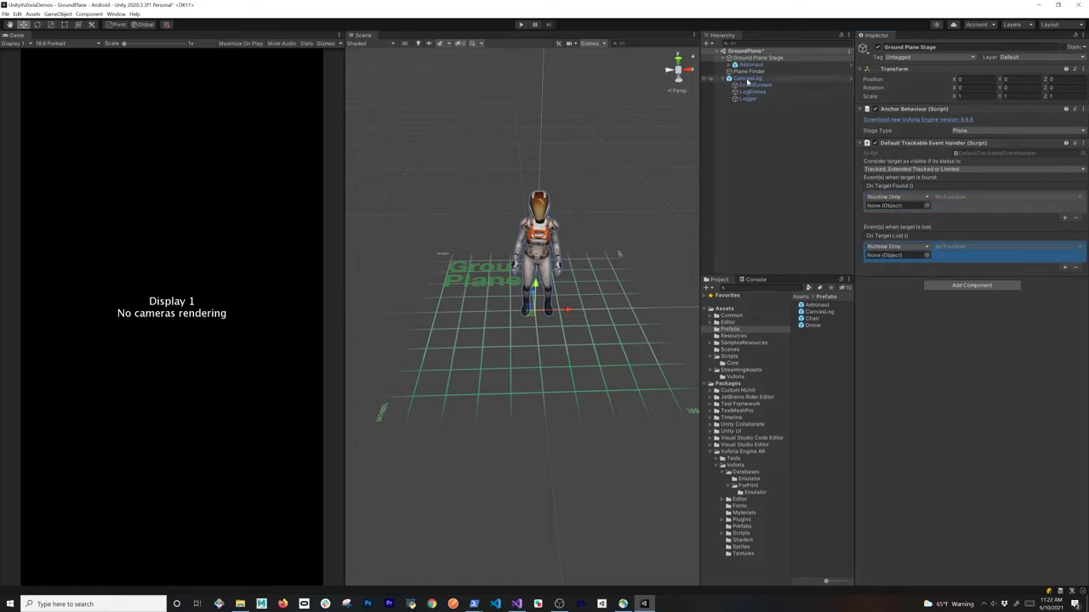
drag(876, 200, 884, 206)
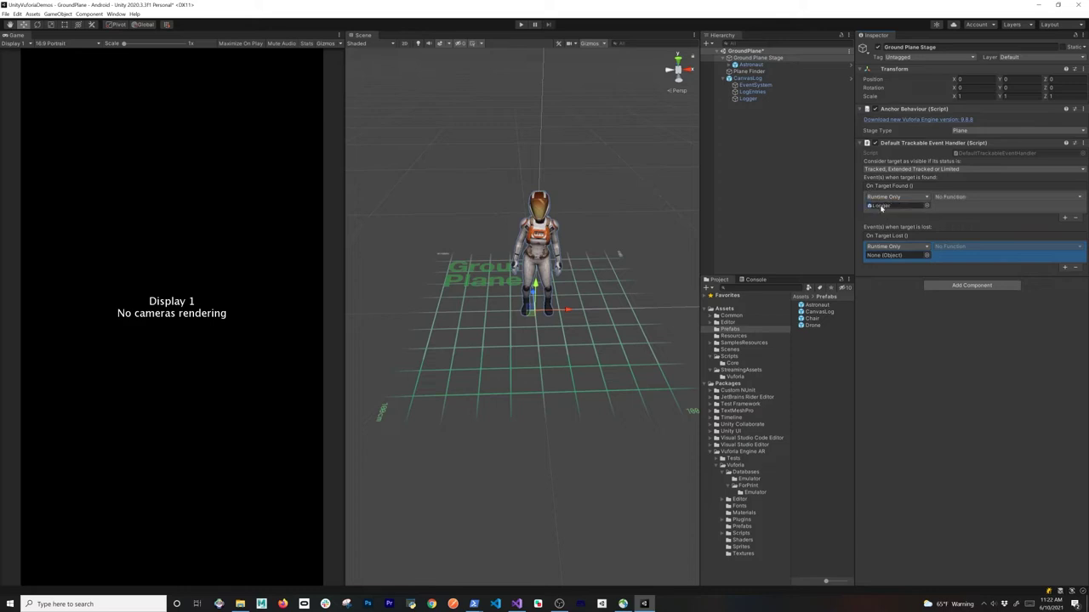
click(747, 99)
drag(754, 111, 874, 256)
Step: Inspect the CanvasLog canvas and its LogEntries text area in the scene
double_click(746, 78)
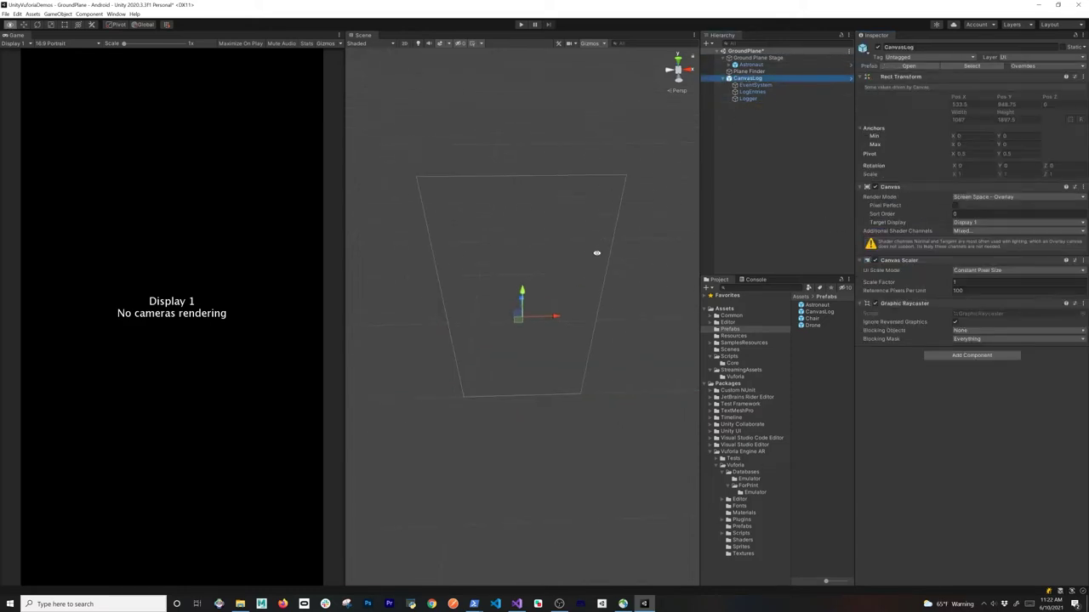
click(752, 92)
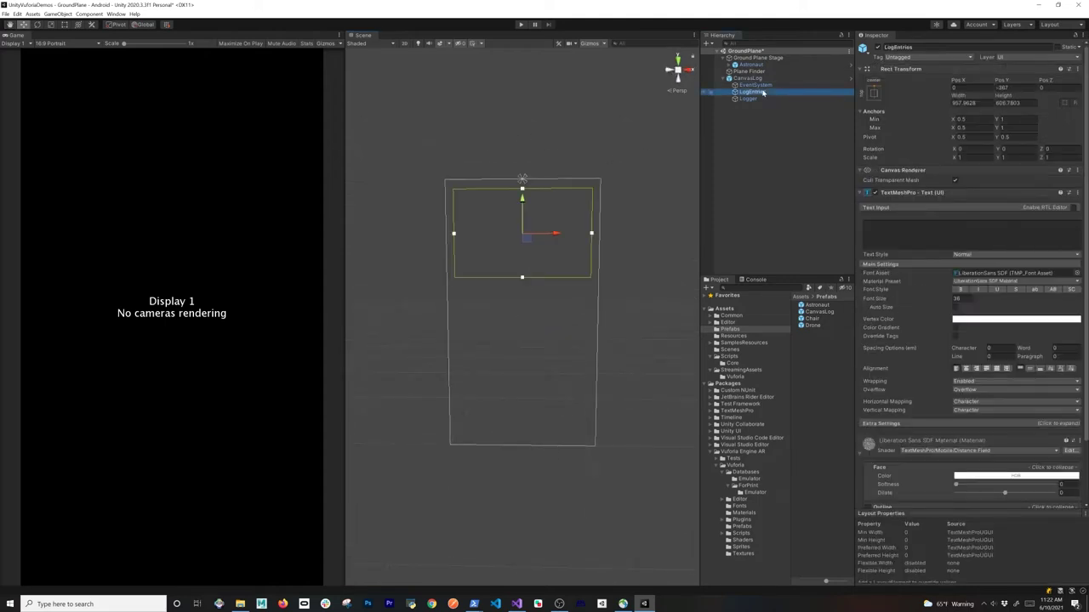
click(747, 77)
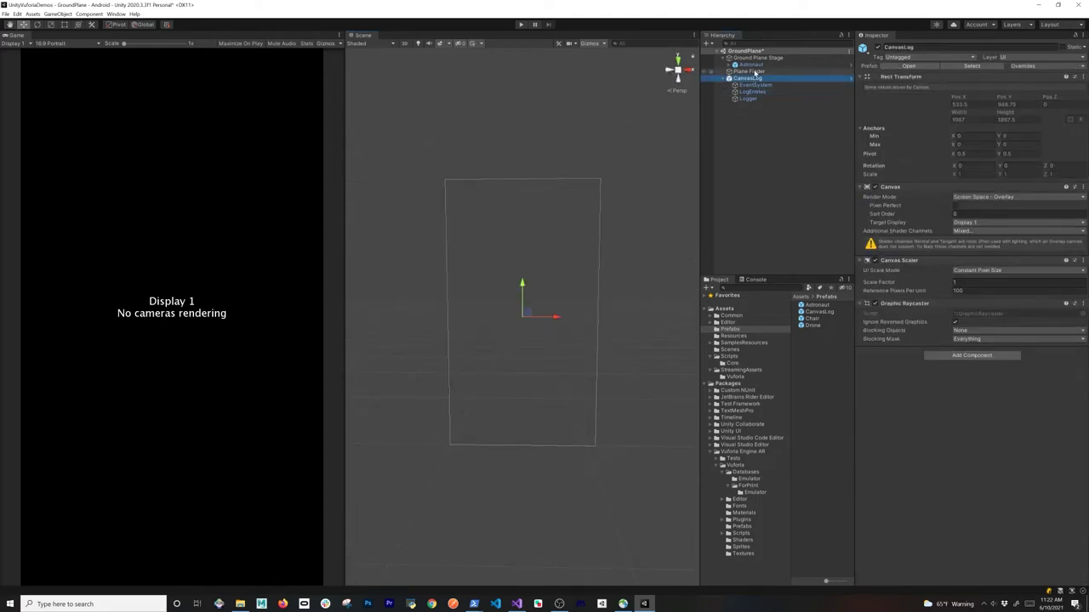
Step: Make the Ground Plane Stage's On Target Found event call Logger.LogInfo with the message "On Target Found", and copy that text
click(757, 58)
click(933, 199)
mouse_move(957, 235)
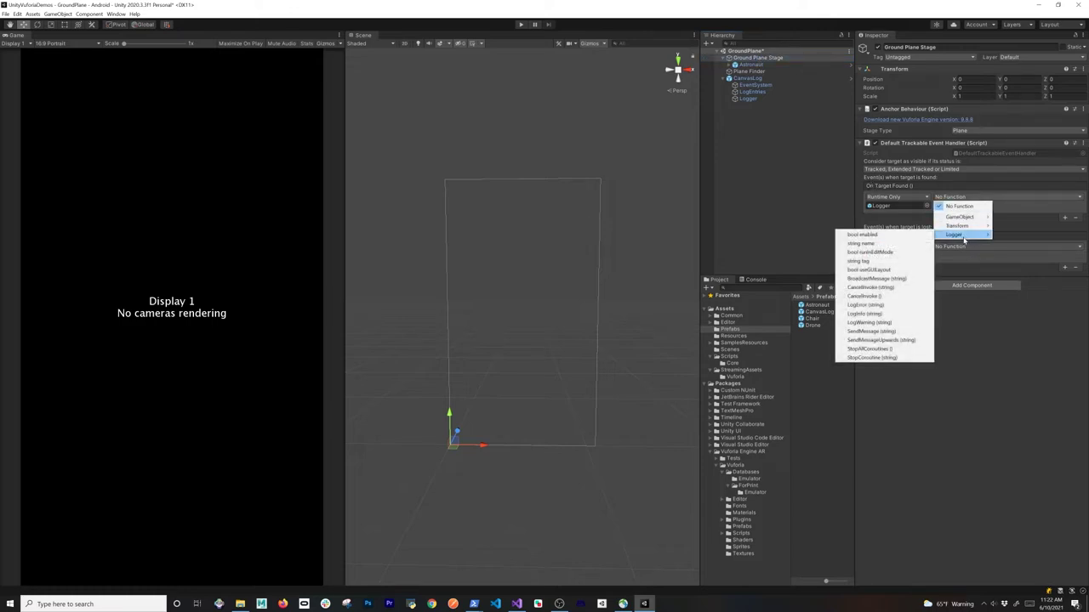
click(871, 313)
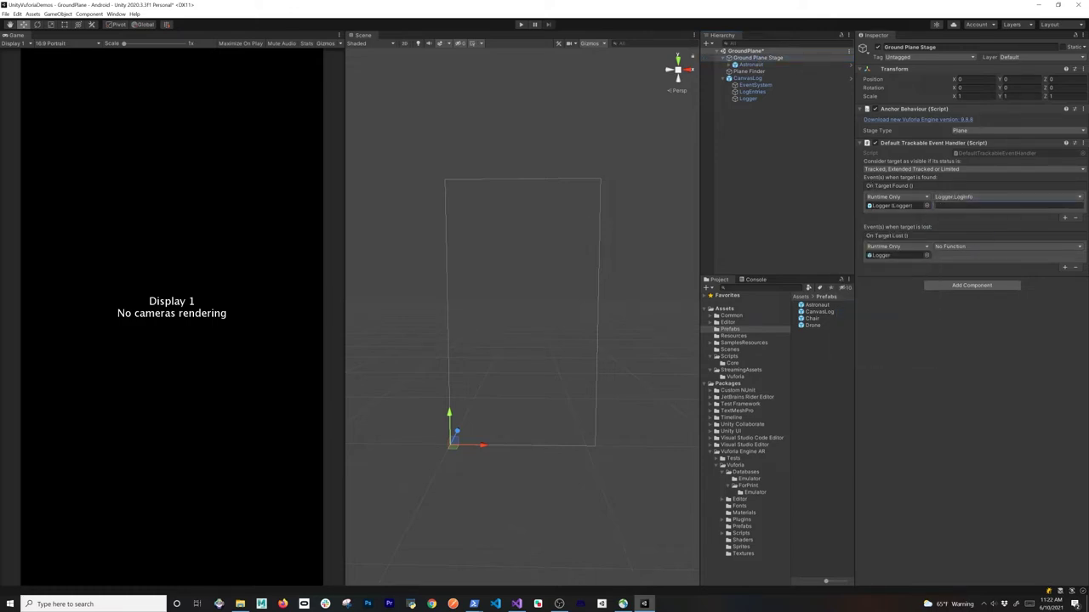
text(On Target Fou)
key(Return)
key(ctrl+c)
Step: Make the On Target Lost event call Logger.LogInfo with the message "On Target Lost"
click(951, 247)
mouse_move(954, 285)
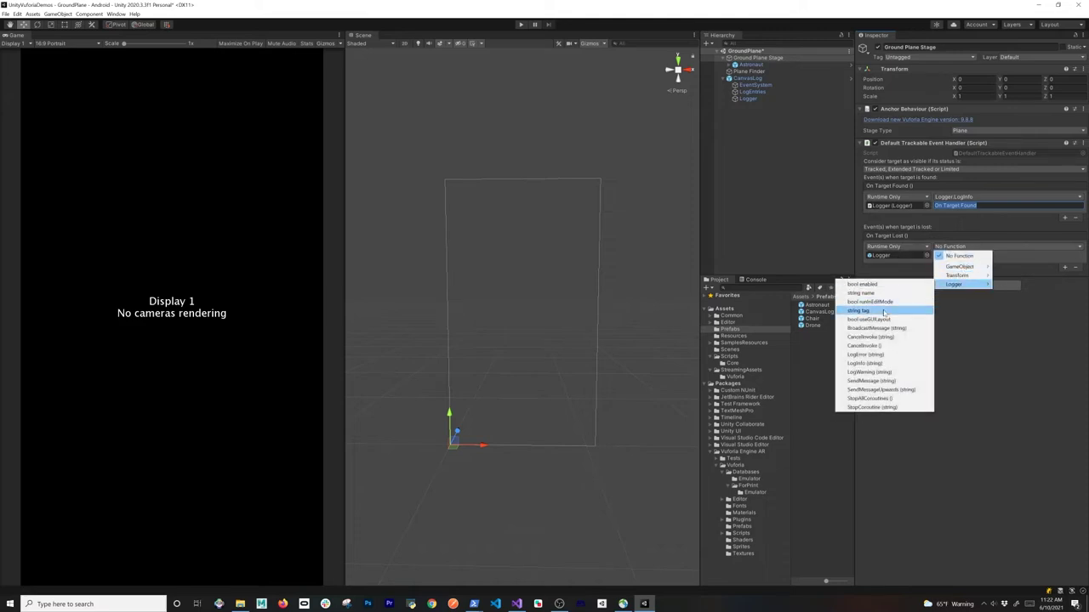
click(876, 363)
click(1008, 256)
key(ctrl+v)
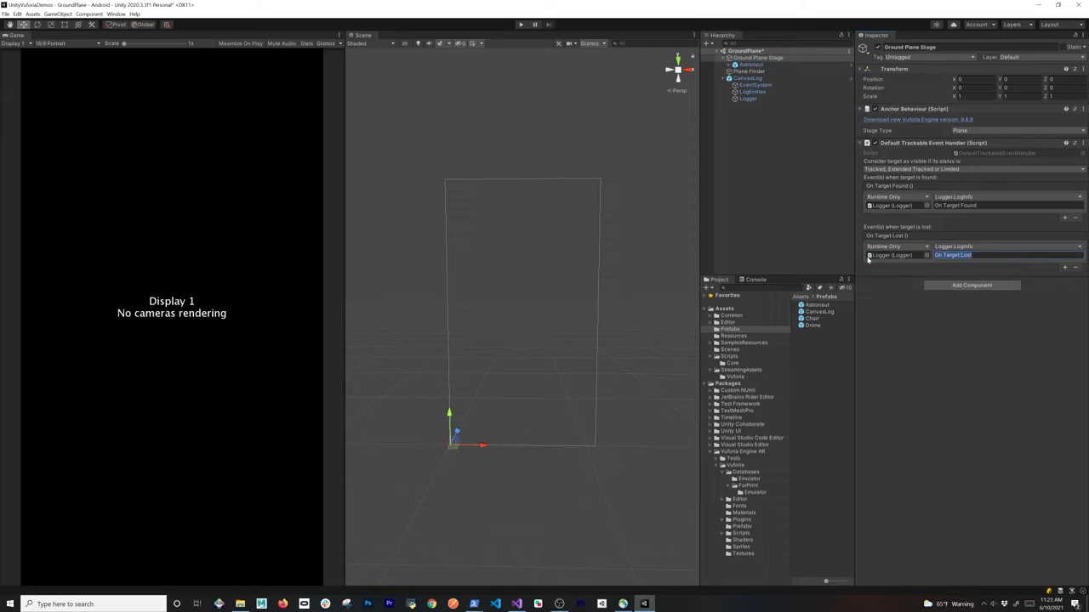
Step: Add an entry to the Plane Finder's On Content Placed event that calls Logger.LogInfo with the message "On Content Placed"
click(750, 72)
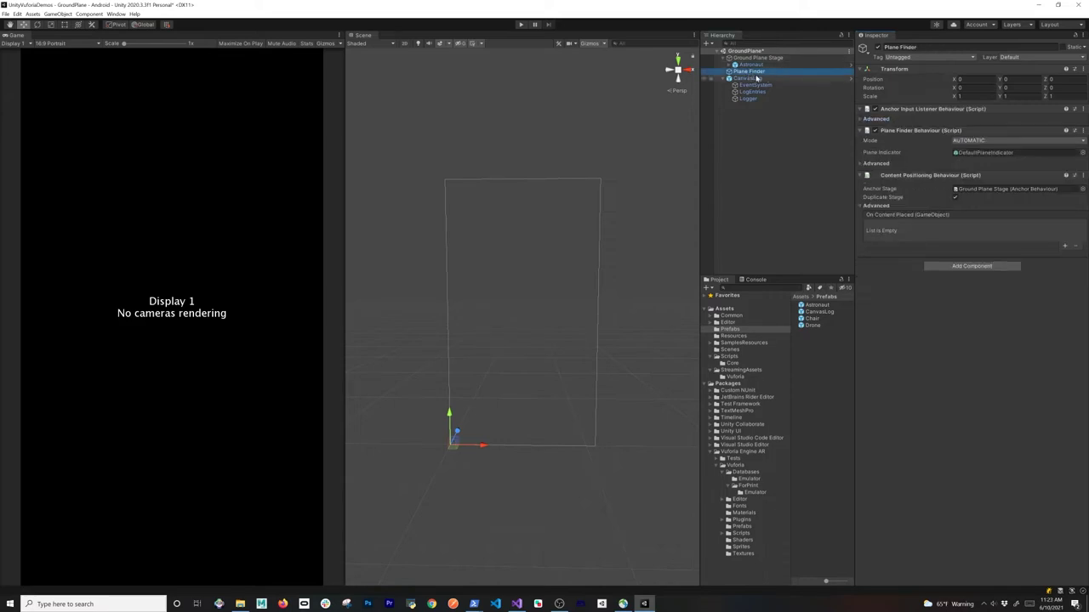
click(1065, 247)
drag(750, 71, 893, 236)
click(970, 226)
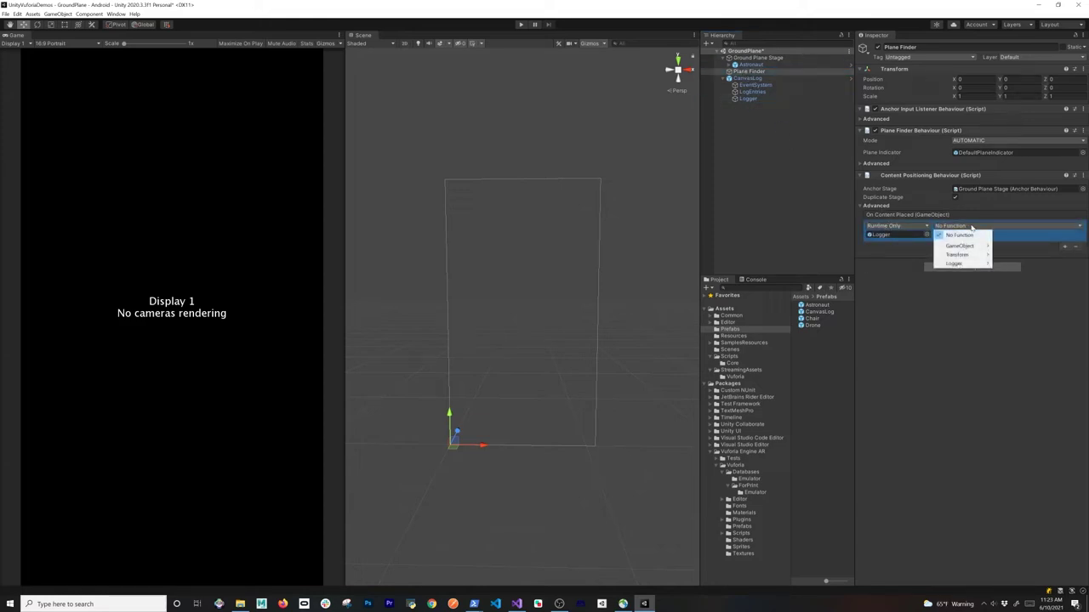
mouse_move(968, 263)
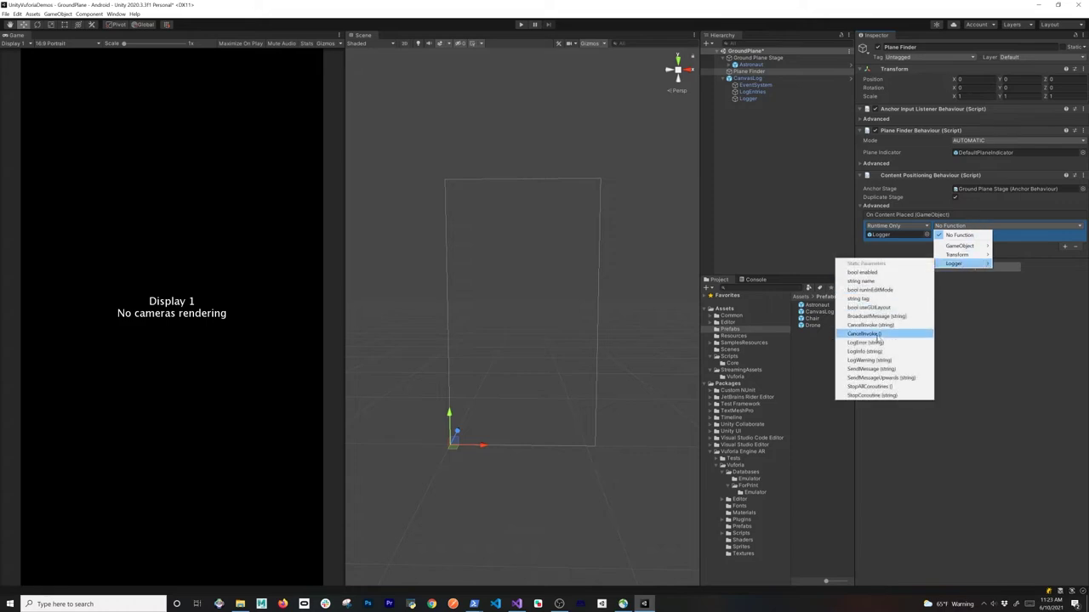
click(873, 351)
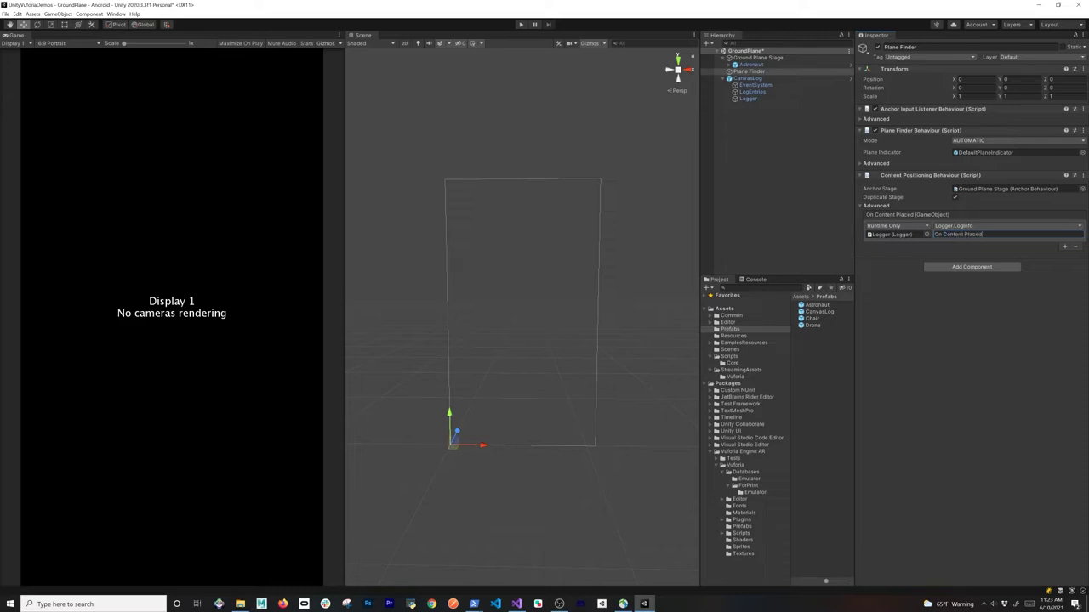
Step: Switch the Ground Plane Stage's On Target Lost event to Logger.LogWarning and test-run the scene to check the on-screen log
click(766, 58)
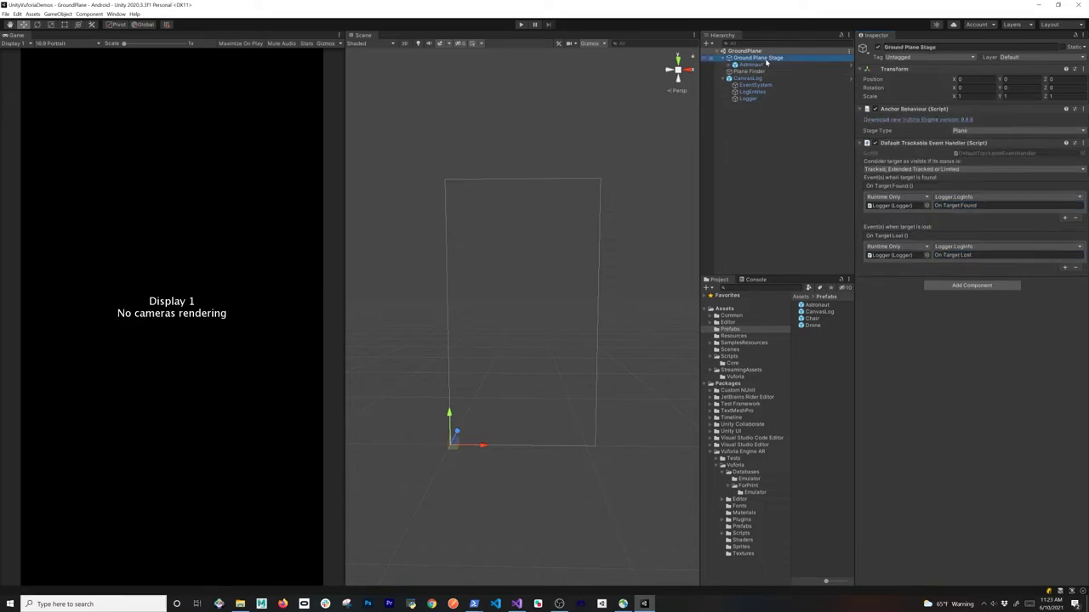
click(953, 248)
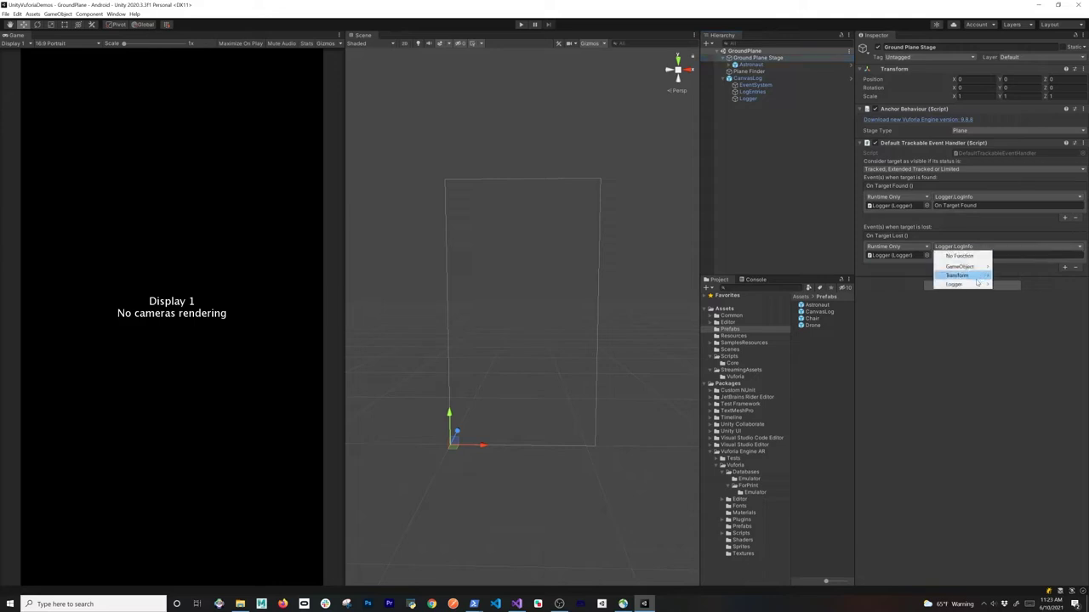
mouse_move(957, 284)
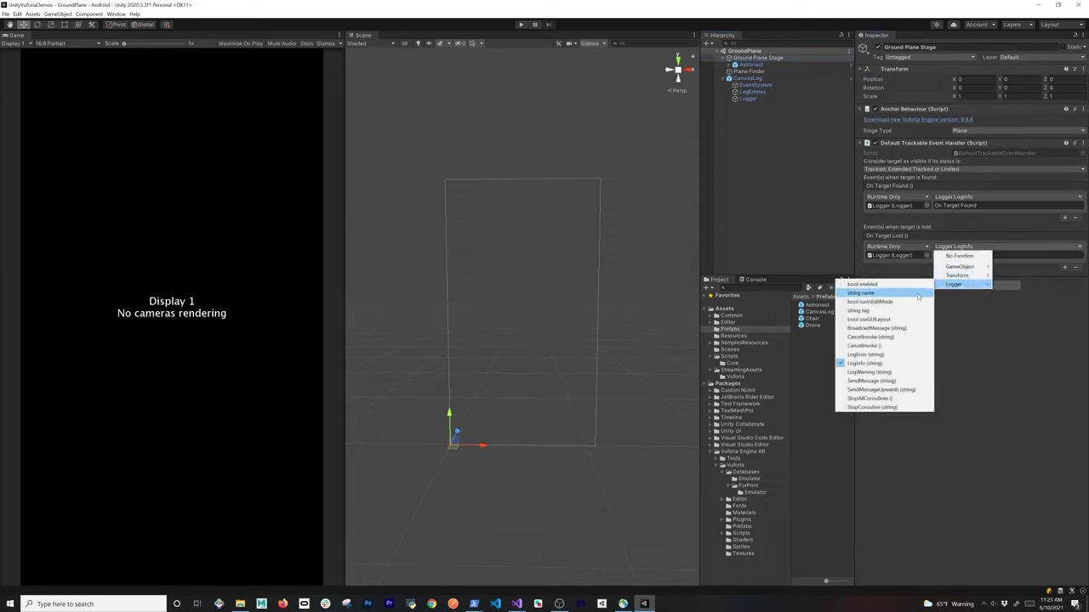
click(869, 372)
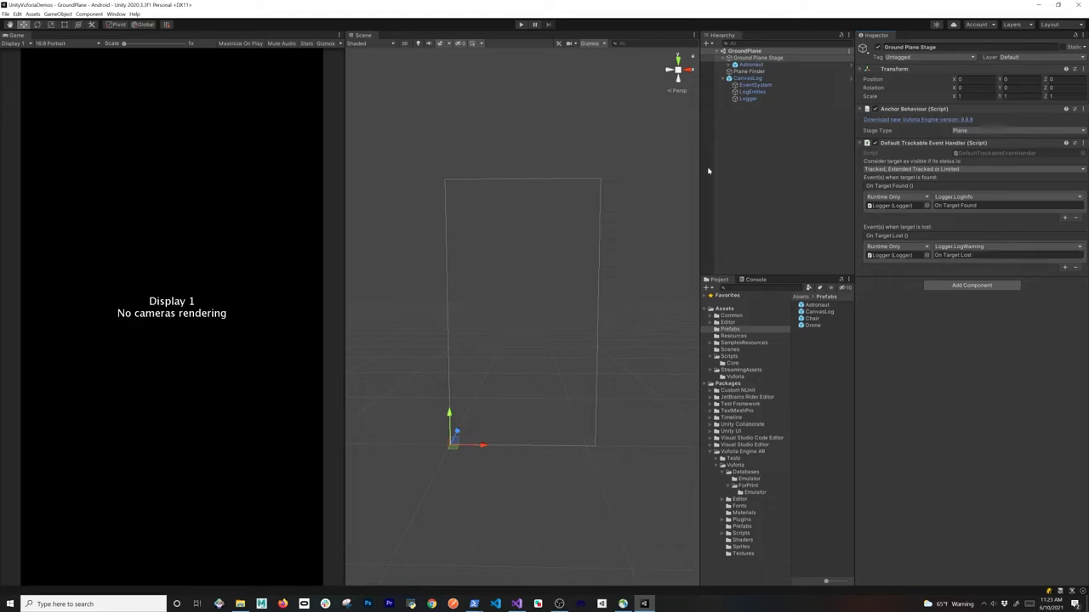
click(521, 25)
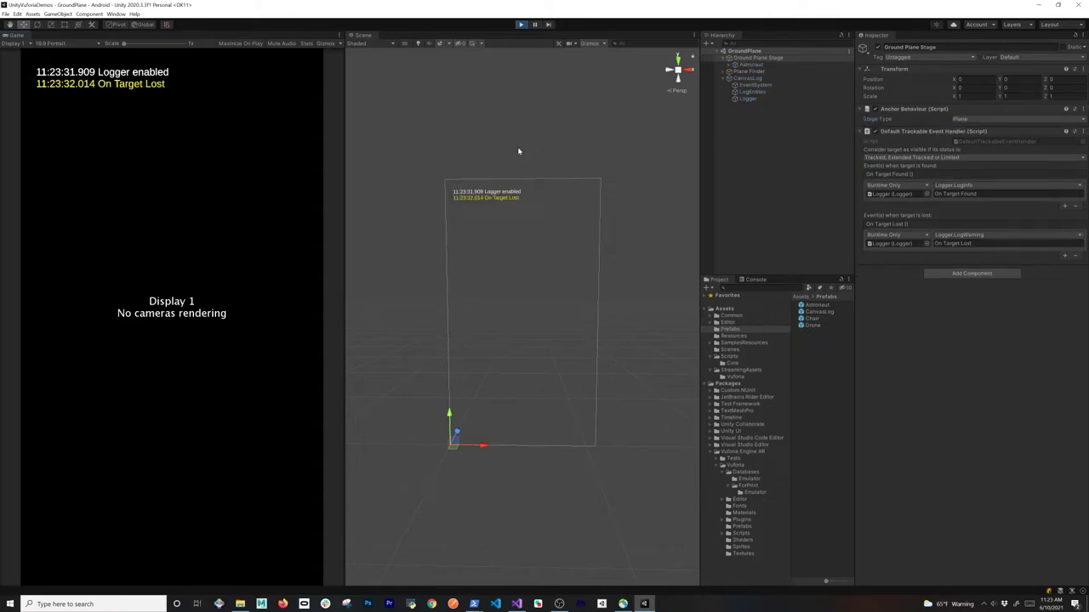
click(521, 26)
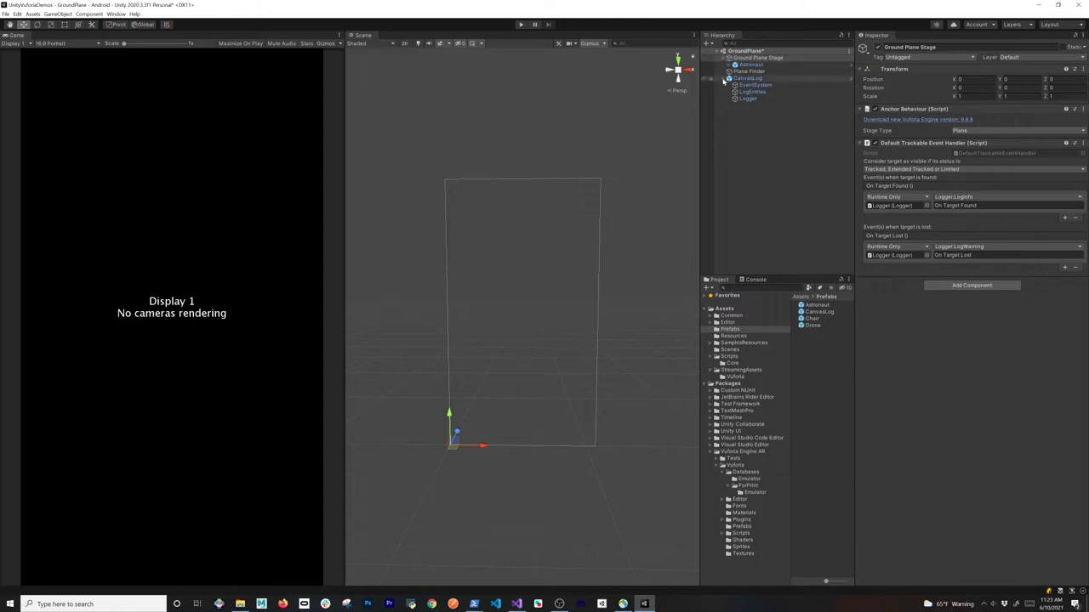
Step: Add a Vuforia AR Camera to the scene and move it above the Ground Plane Stage in the hierarchy
right_click(773, 132)
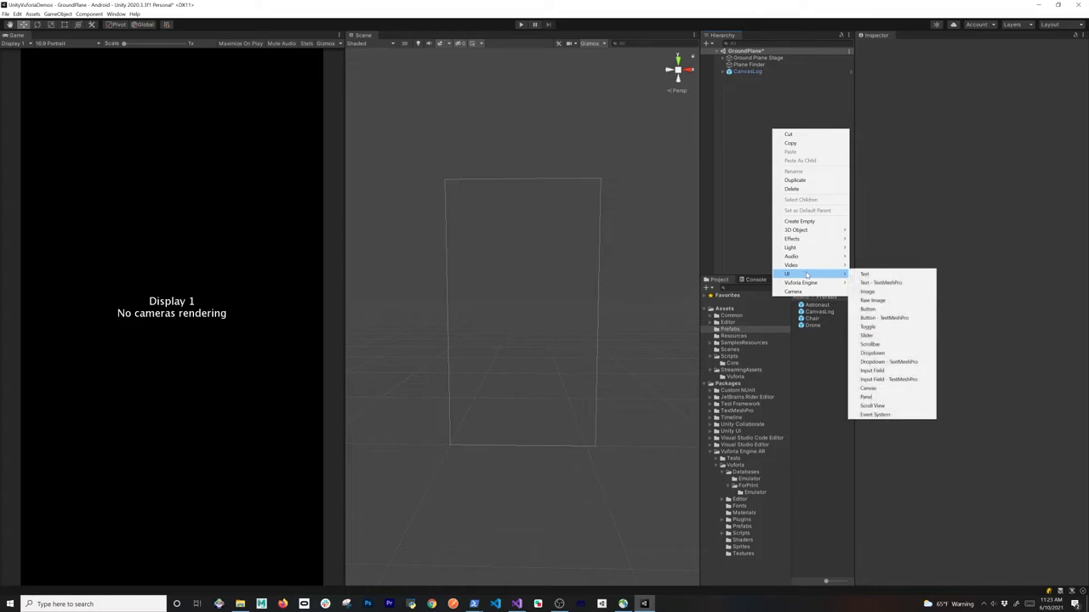
mouse_move(808, 284)
click(872, 282)
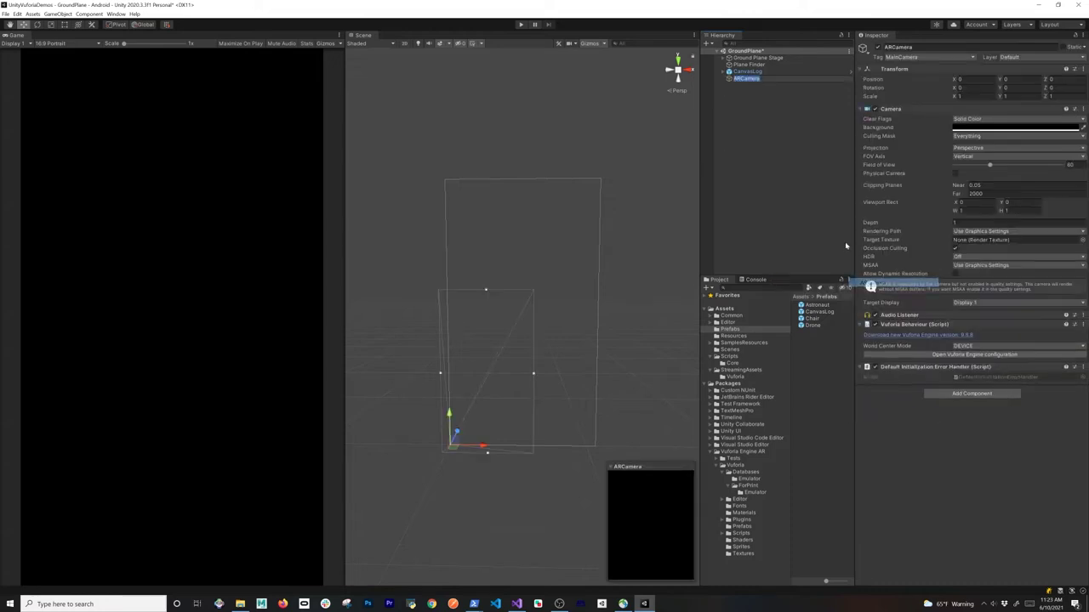
drag(755, 57, 756, 54)
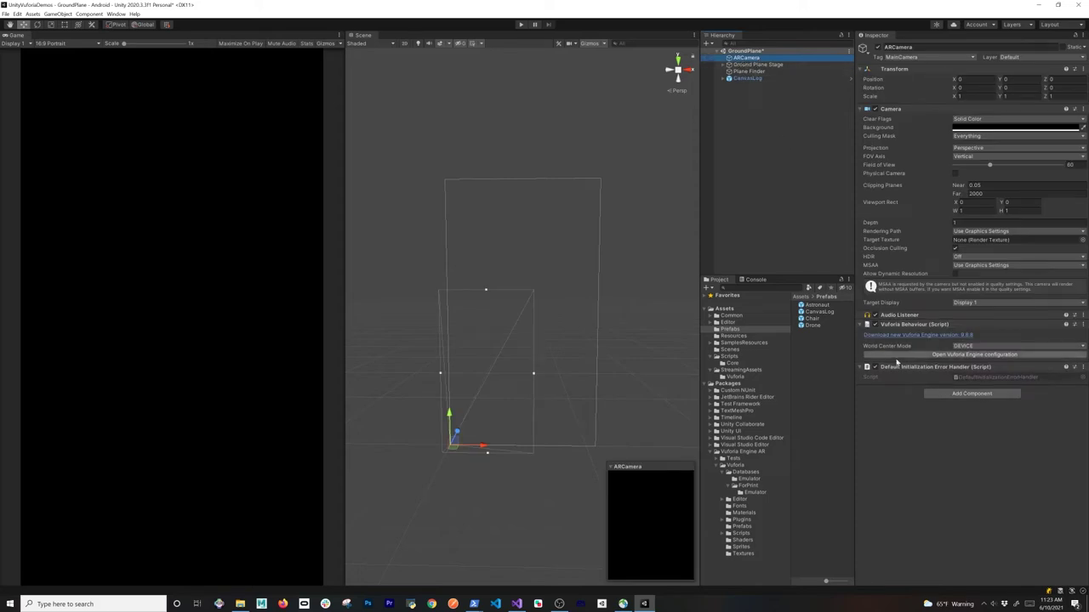
Step: Run the scene, place several astronauts on the ground plane while inspecting the Ground Plane Stage and Plane Finder, and stop it
click(521, 24)
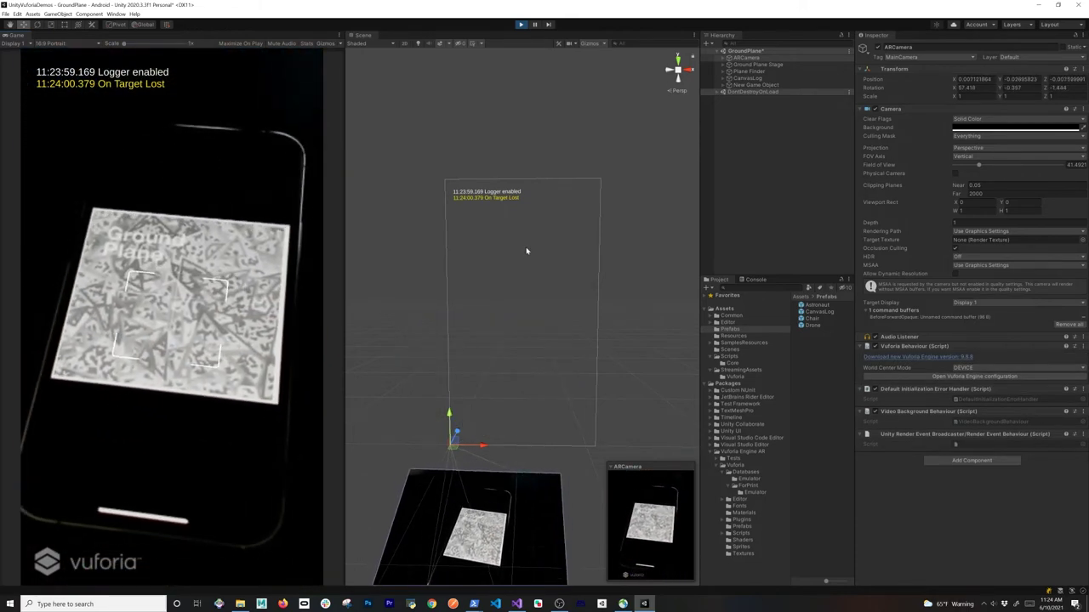
click(194, 339)
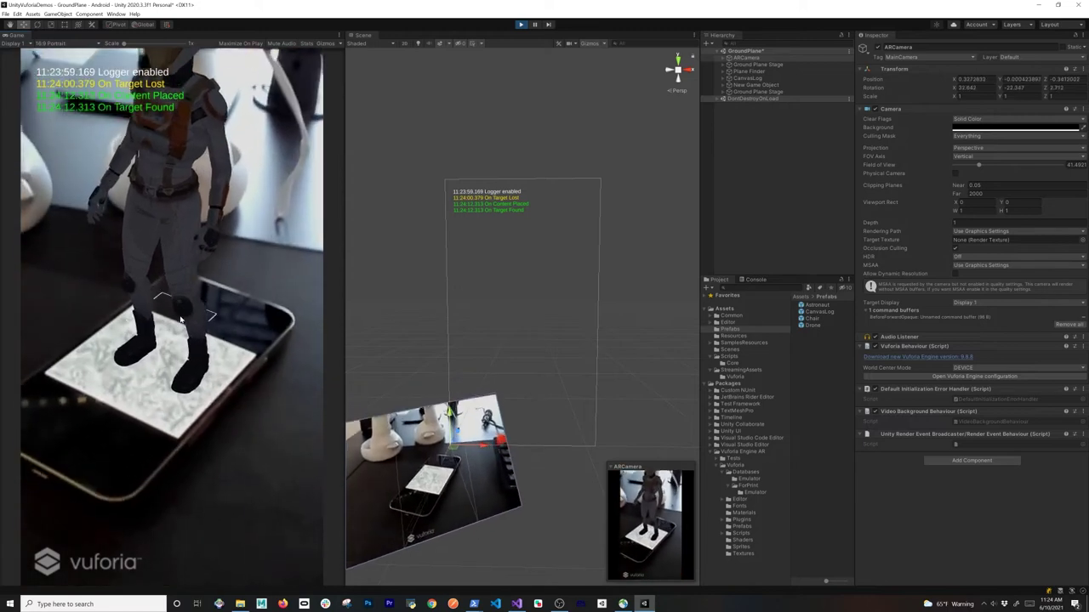
click(764, 65)
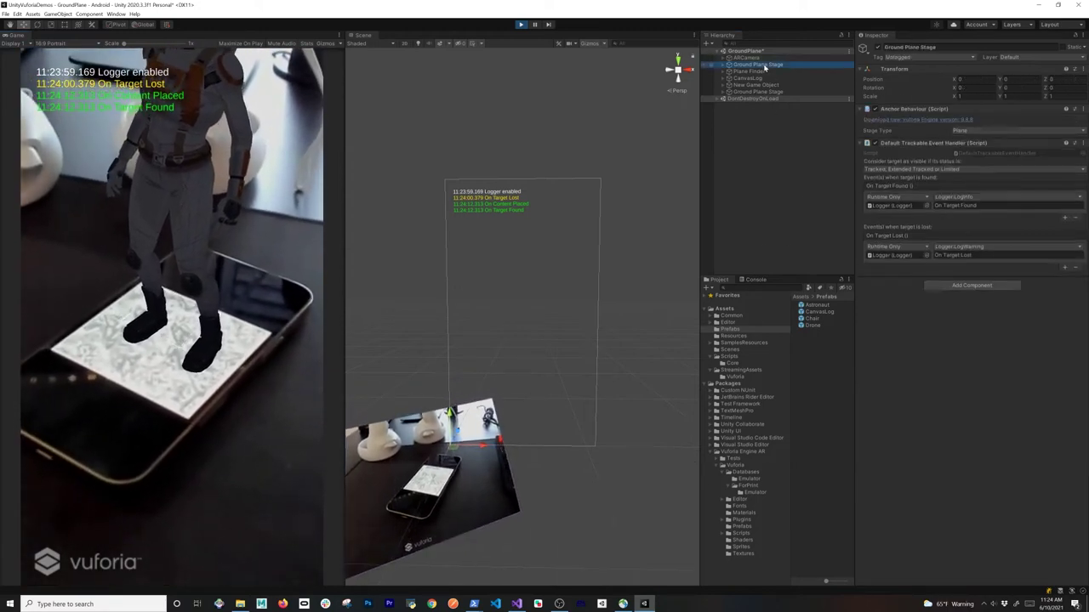
click(749, 71)
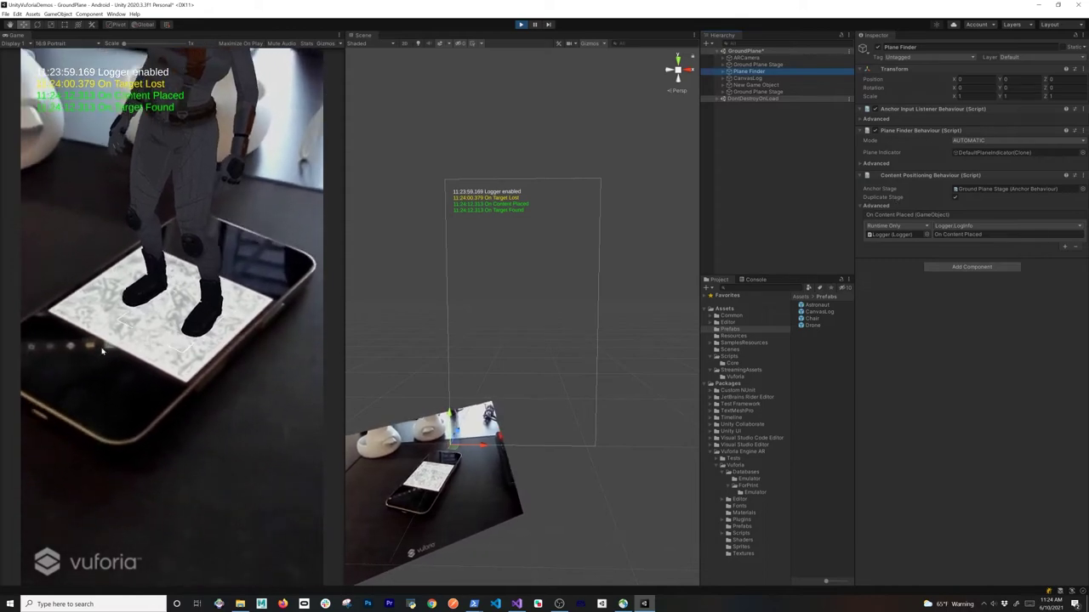
click(191, 318)
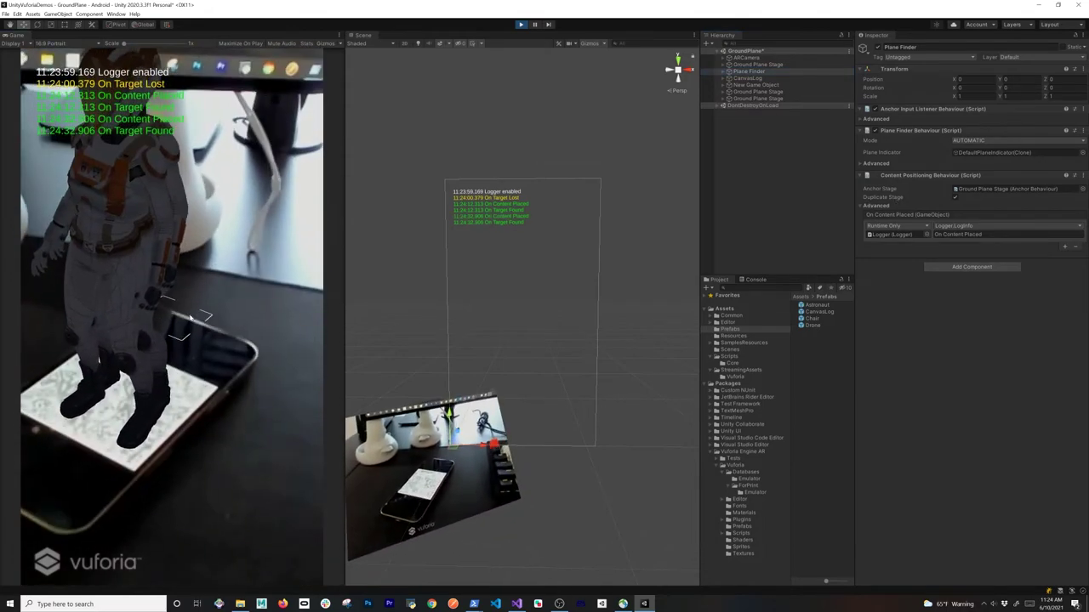
click(191, 317)
click(191, 317)
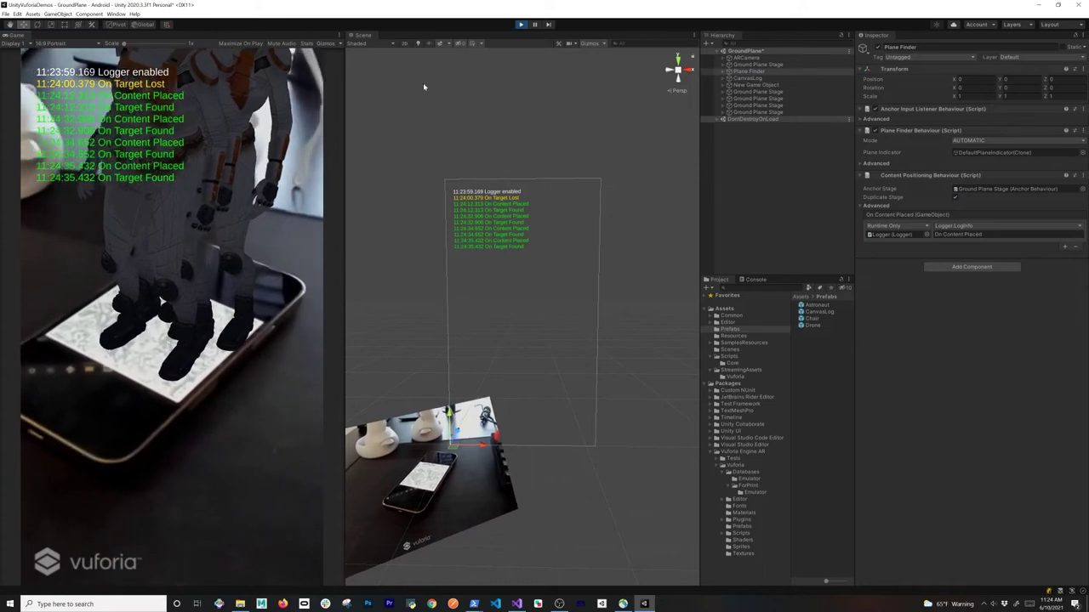
click(521, 23)
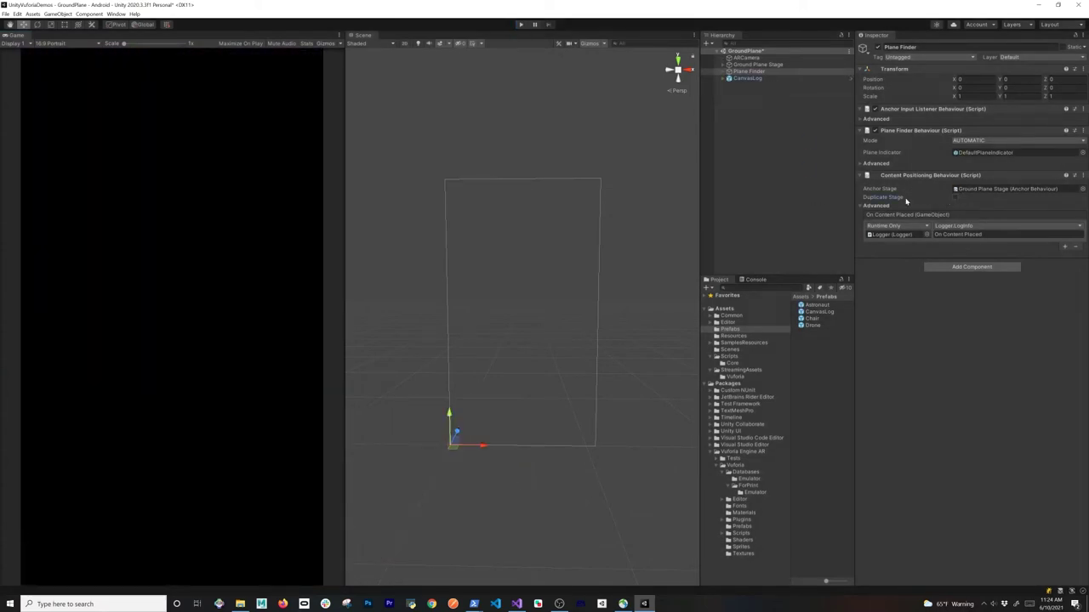
Step: Turn off Duplicate Stage on the Plane Finder and add a directional light to the scene
right_click(771, 110)
mouse_move(793, 226)
click(876, 227)
click(802, 177)
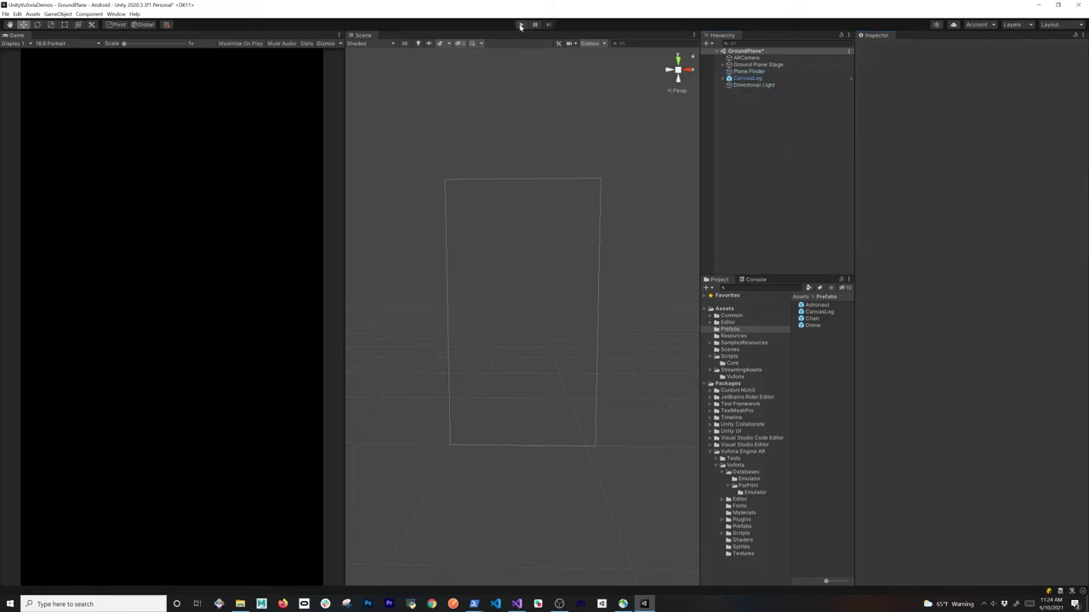
Step: Run the scene again, place the astronaut at different spots on the ground plane to test repositioning, and stop it
click(520, 24)
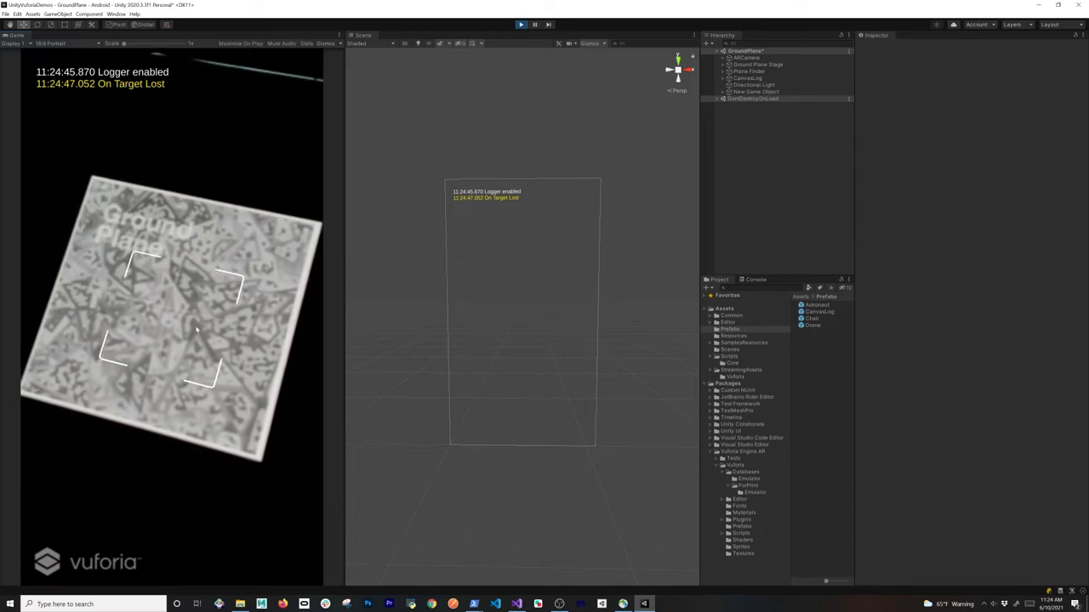
click(206, 320)
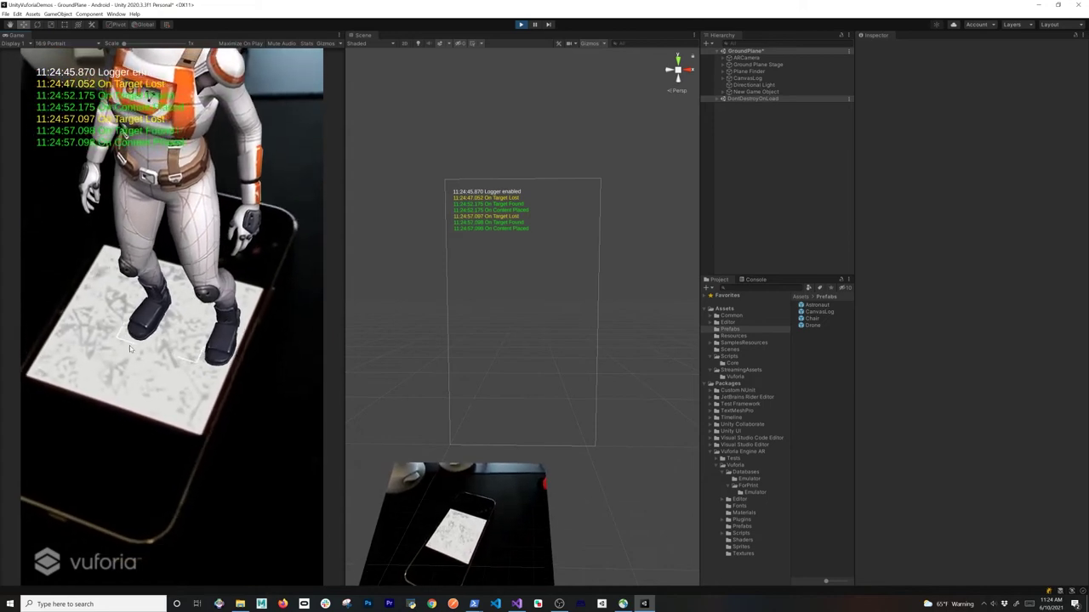
click(97, 351)
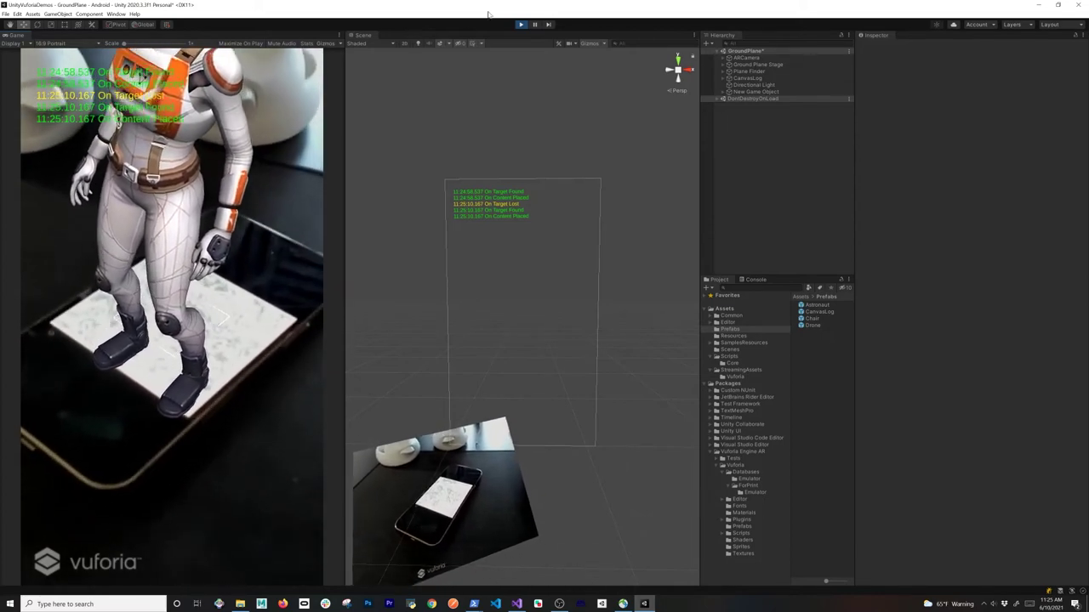
click(518, 26)
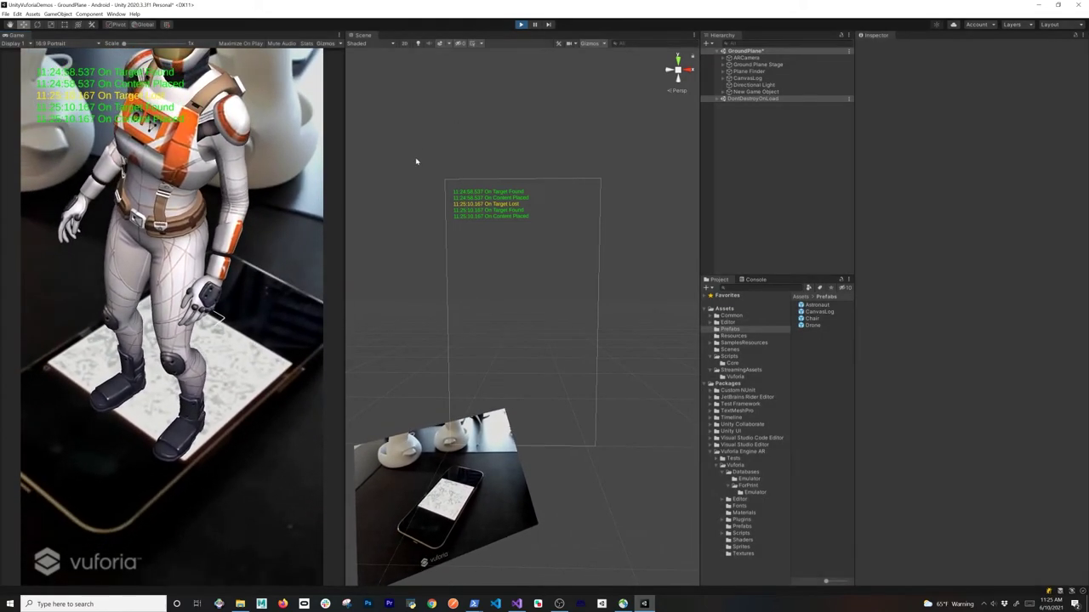
Step: Open the Vuforia Engine configuration from the ARCamera and review the available PlayMode Type options
click(747, 58)
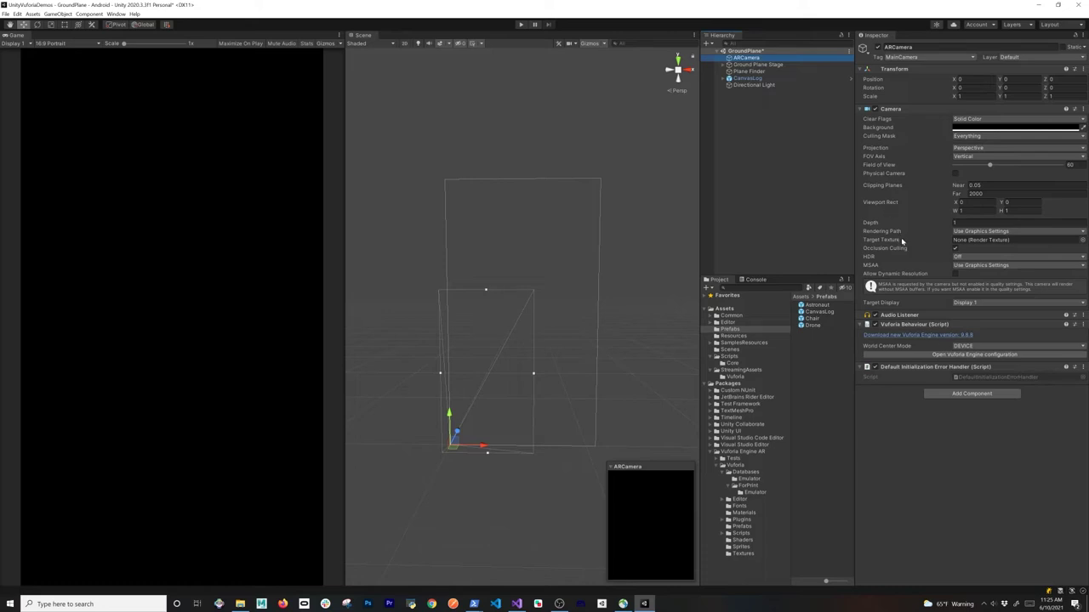
click(925, 353)
scroll(939, 400, down, 3)
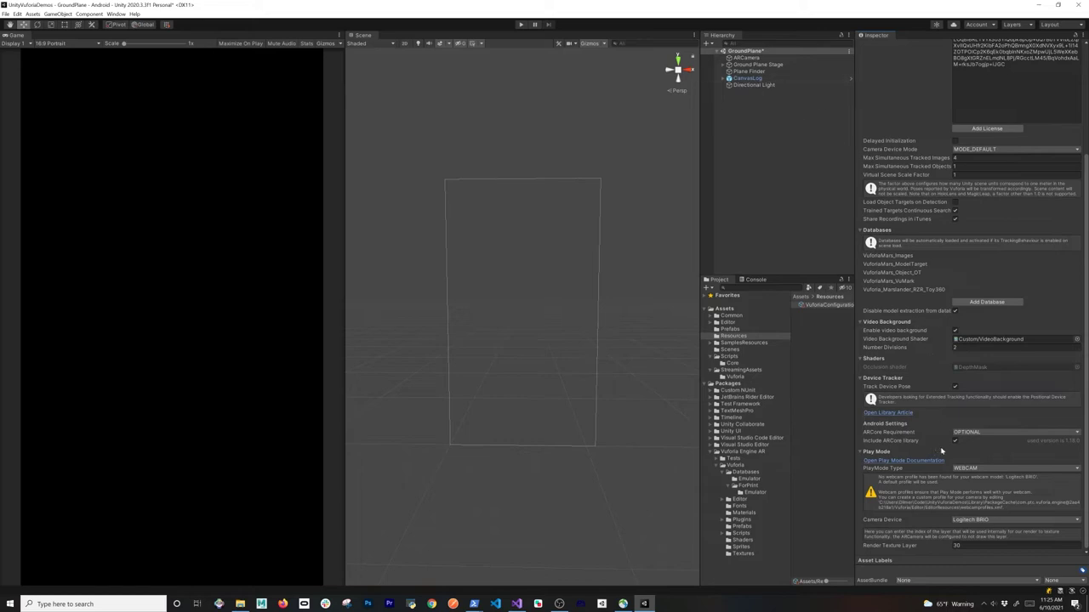
click(965, 469)
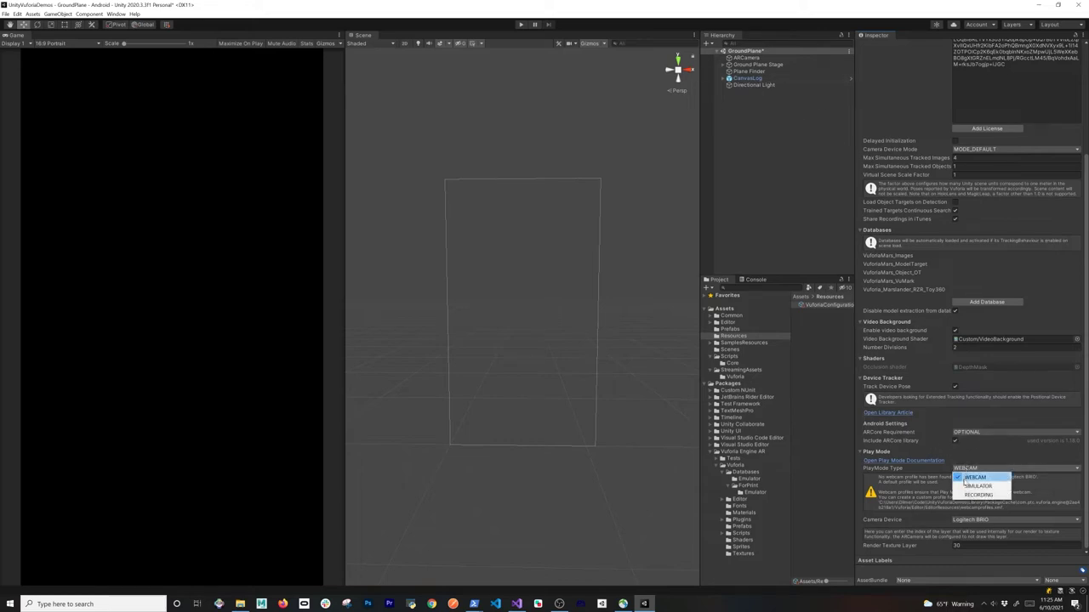
click(945, 470)
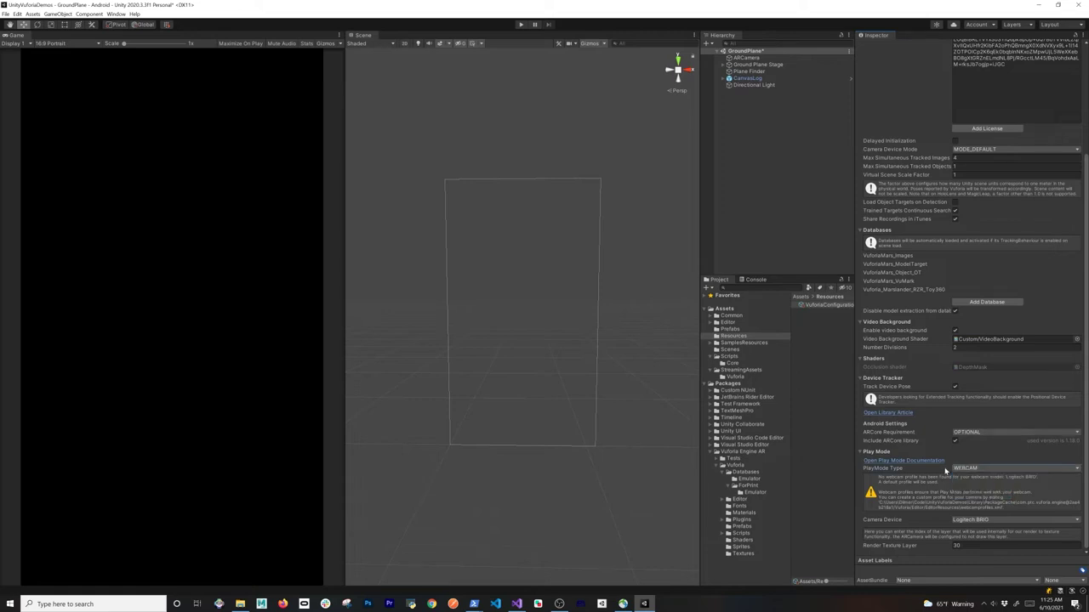
Step: Check the build settings for the Android platform and the GroundPlane scene, and close them
click(5, 14)
click(34, 110)
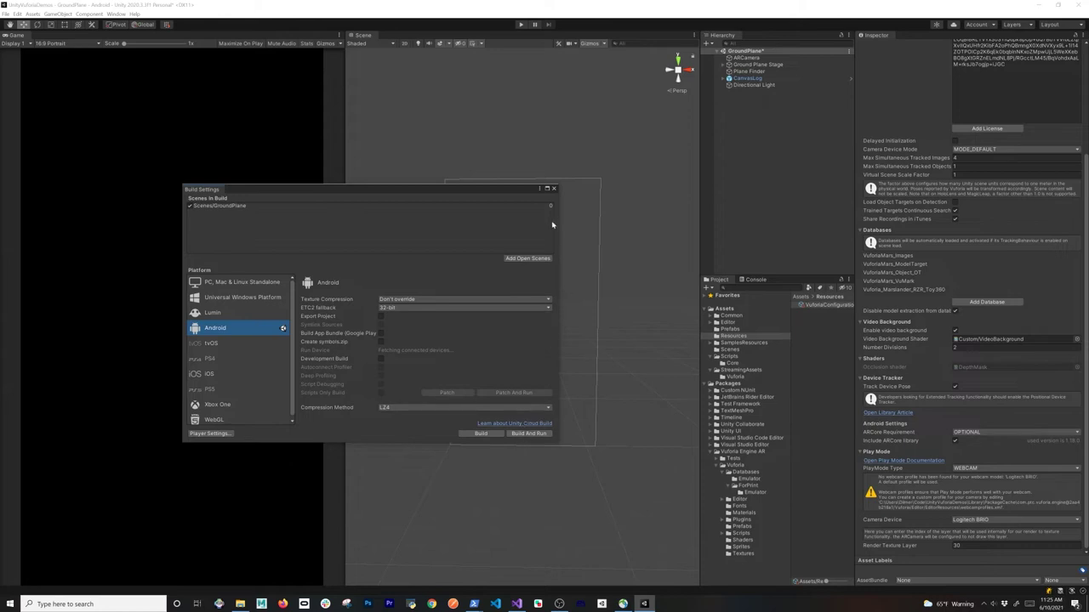
click(553, 189)
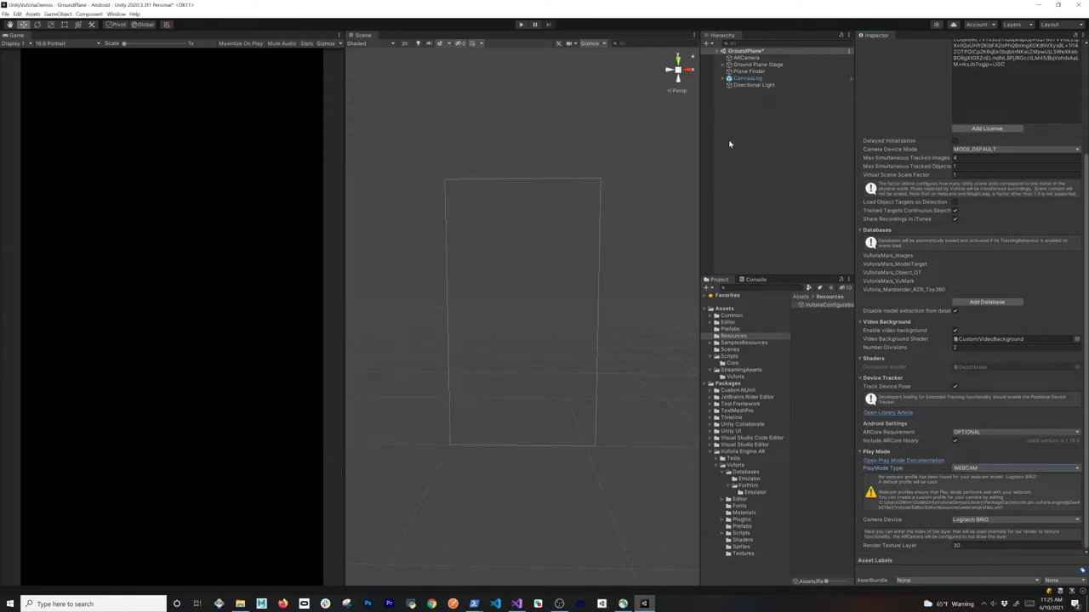
Step: Save the GroundPlane scene and open the MidAir scene from the Scenes folder
click(769, 170)
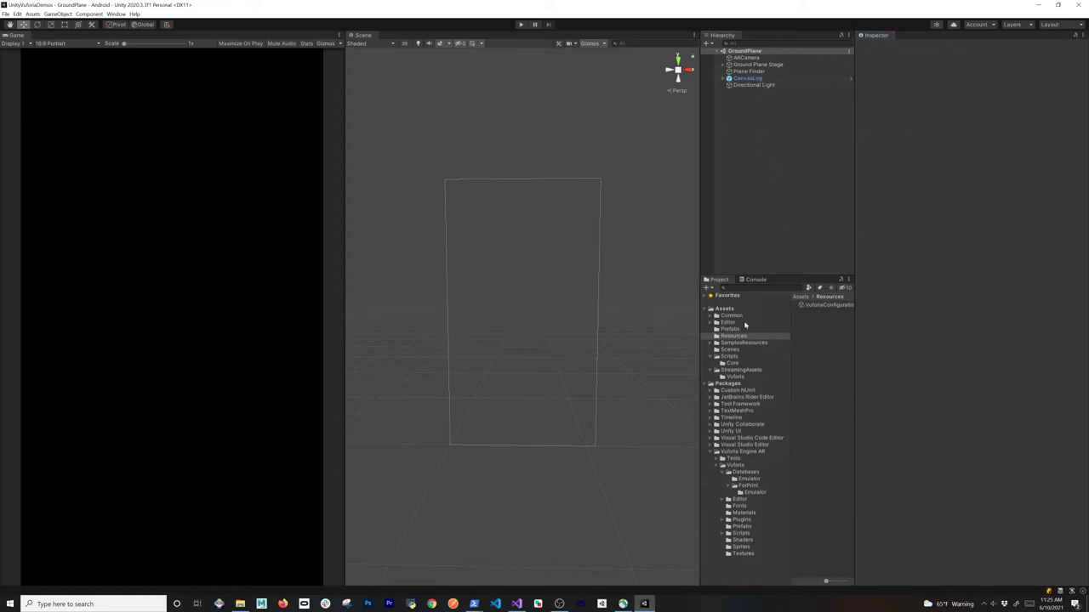
click(733, 349)
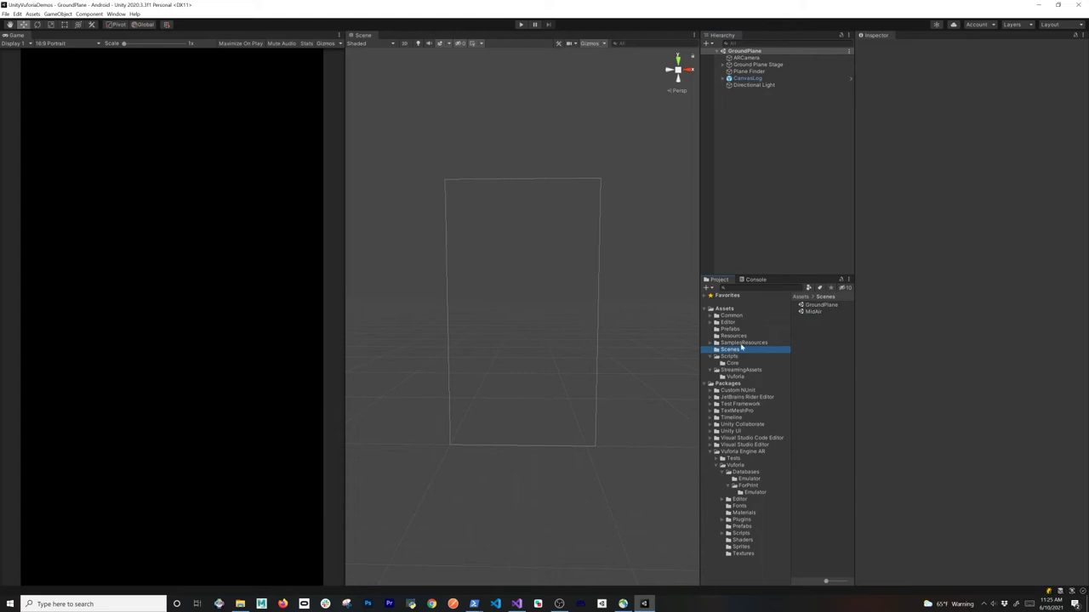
double_click(804, 312)
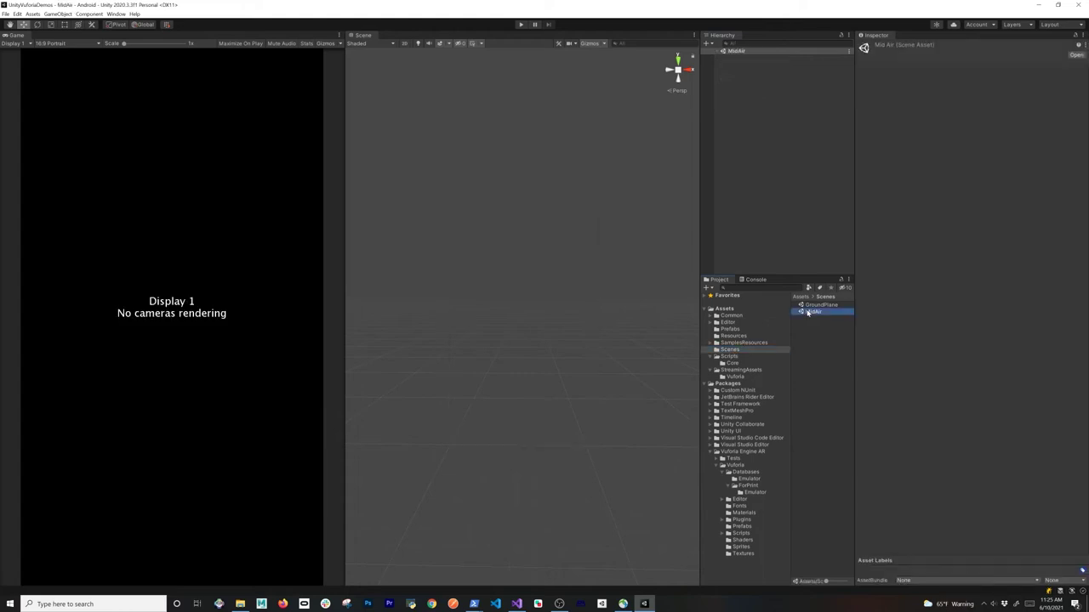
Step: Add a Vuforia AR Camera to the empty MidAir scene
click(794, 176)
right_click(779, 129)
mouse_move(819, 281)
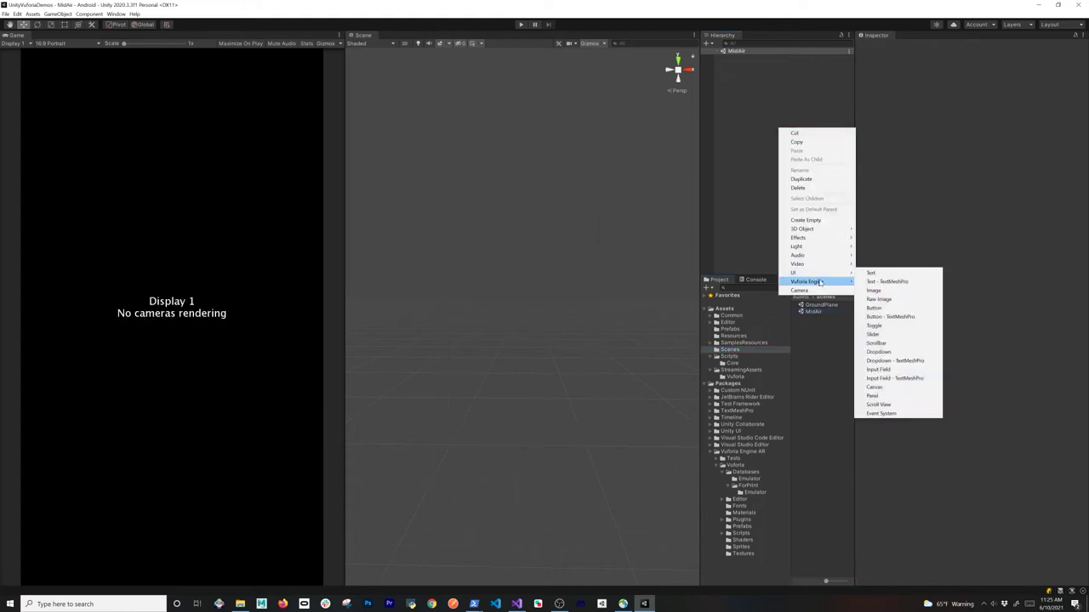
click(876, 278)
click(798, 167)
Step: Review the Vuforia Engine configuration of the MidAir scene's ARCamera, down to its Play Mode settings
click(746, 57)
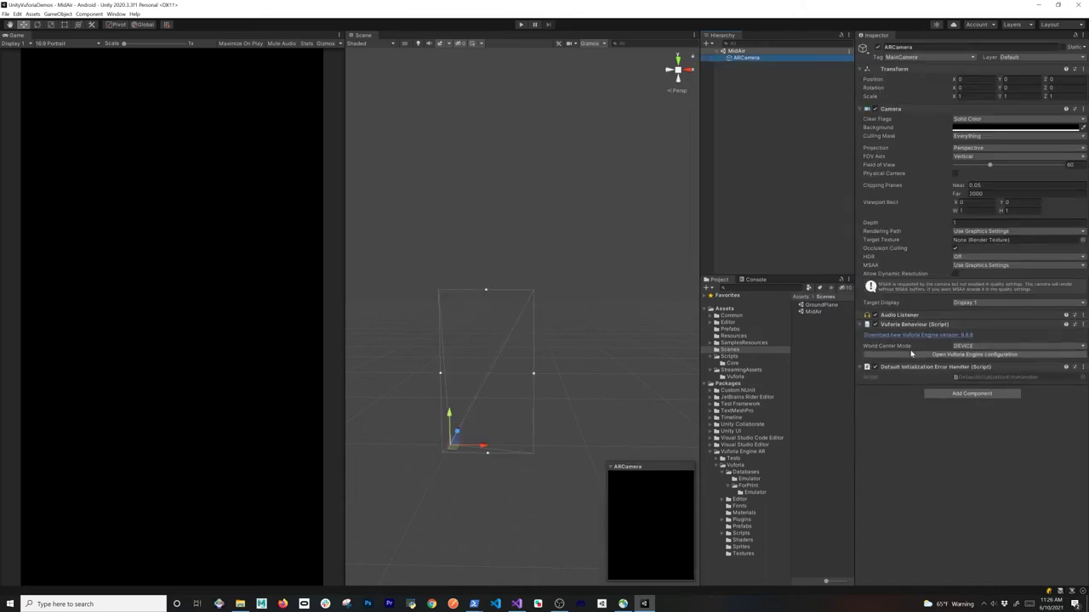
click(911, 353)
scroll(970, 469, down, 5)
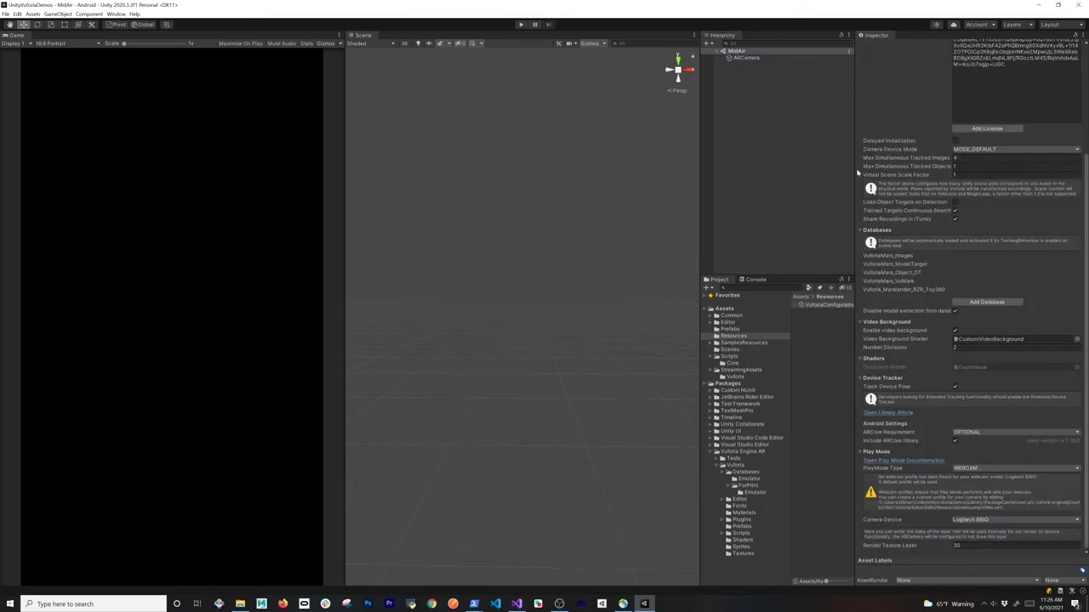
Step: Add a Vuforia Mid Air Stage to the MidAir scene, save it, and frame the stage in the Scene view
click(797, 122)
right_click(777, 110)
mouse_move(816, 256)
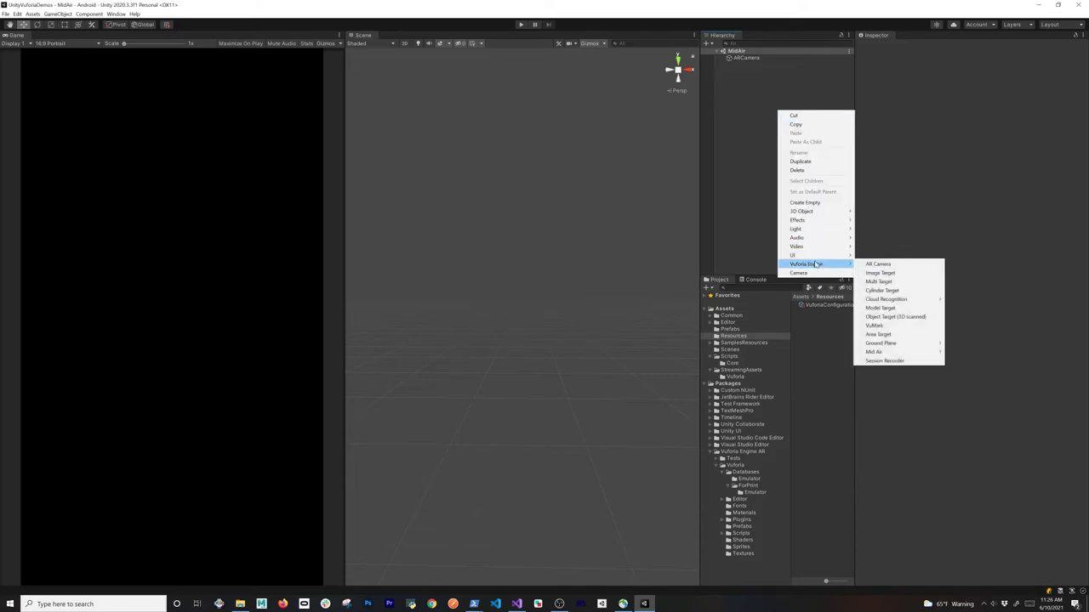
mouse_move(889, 346)
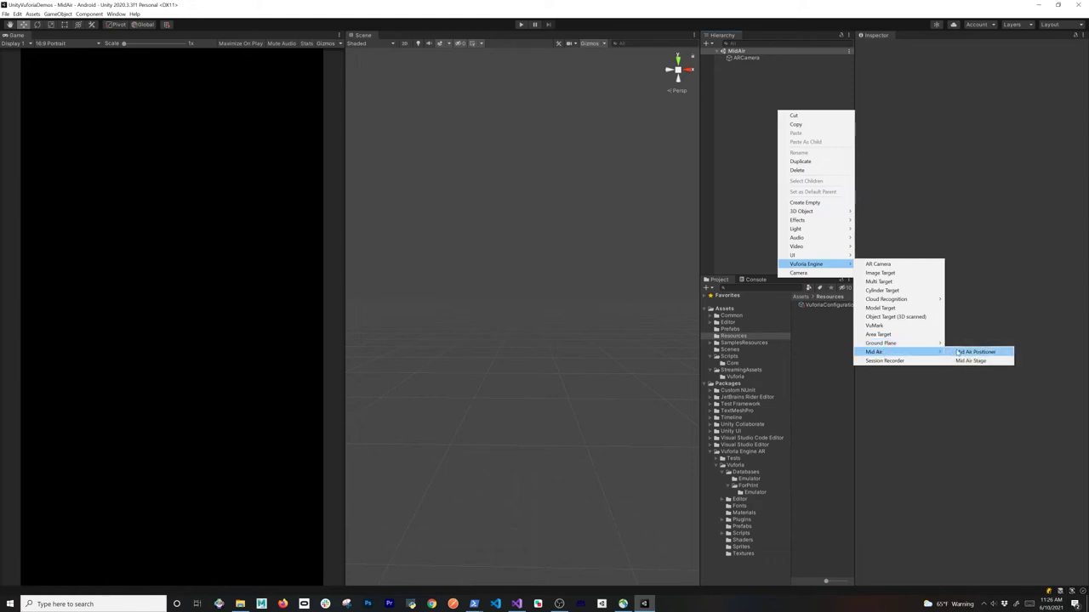
key(ctrl+s)
click(754, 64)
key(f)
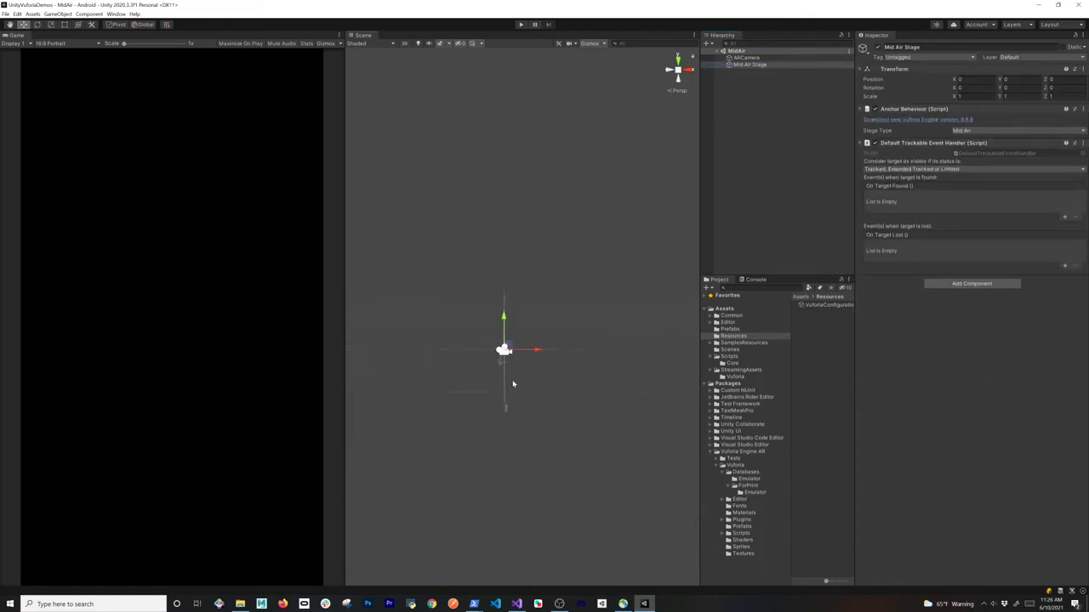
alt+drag(543, 174, 491, 370)
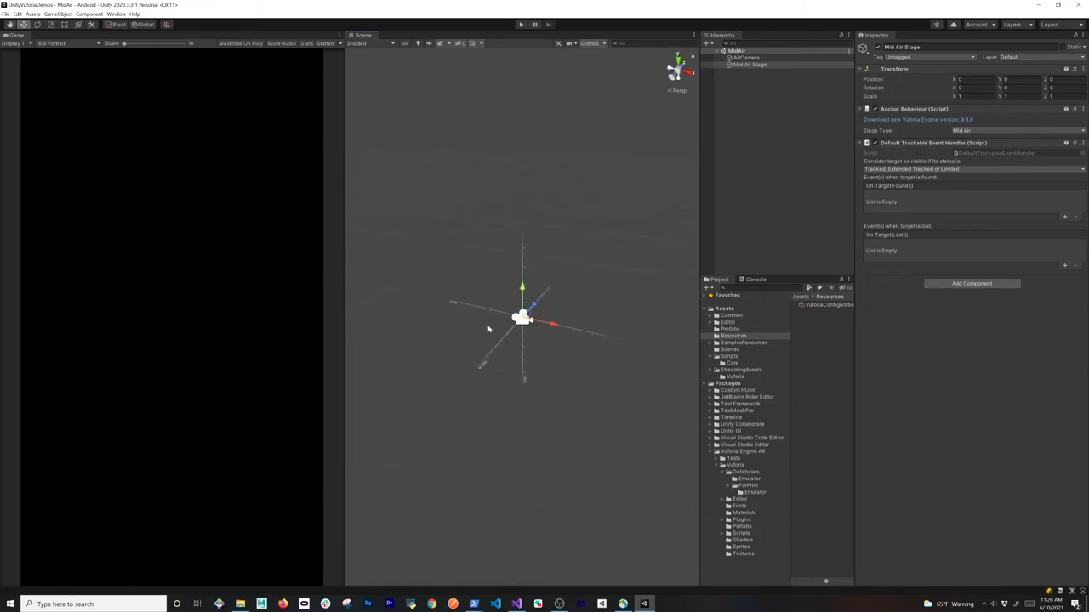
alt+drag(557, 326, 486, 343)
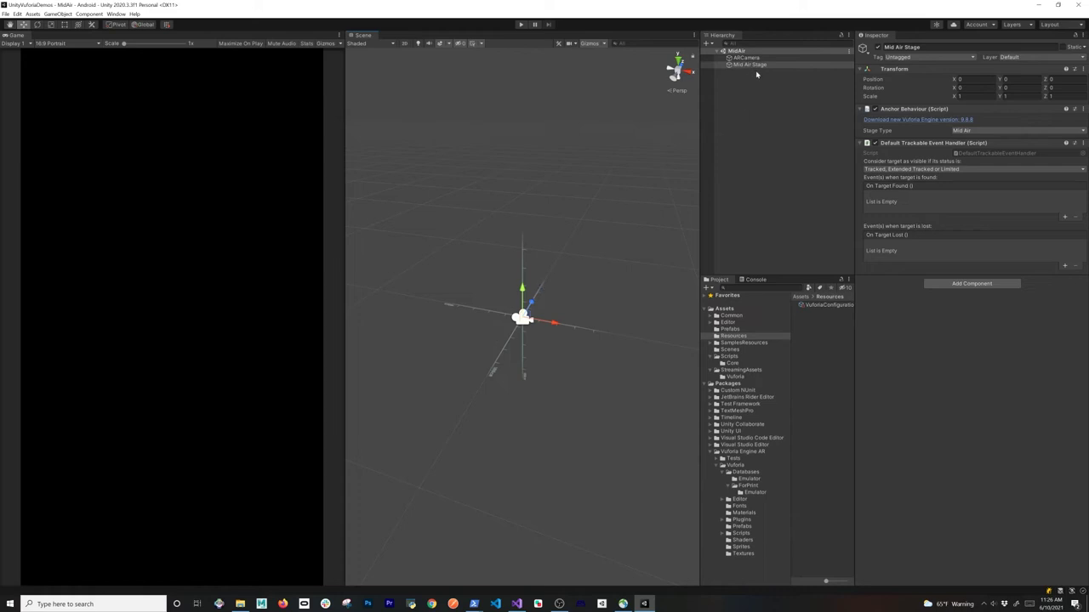
Step: Review the Stage Type choices of the Mid Air Stage's Anchor Behaviour and keep it on Mid Air
click(955, 129)
click(966, 147)
click(969, 130)
click(961, 139)
key(ctrl+s)
click(960, 131)
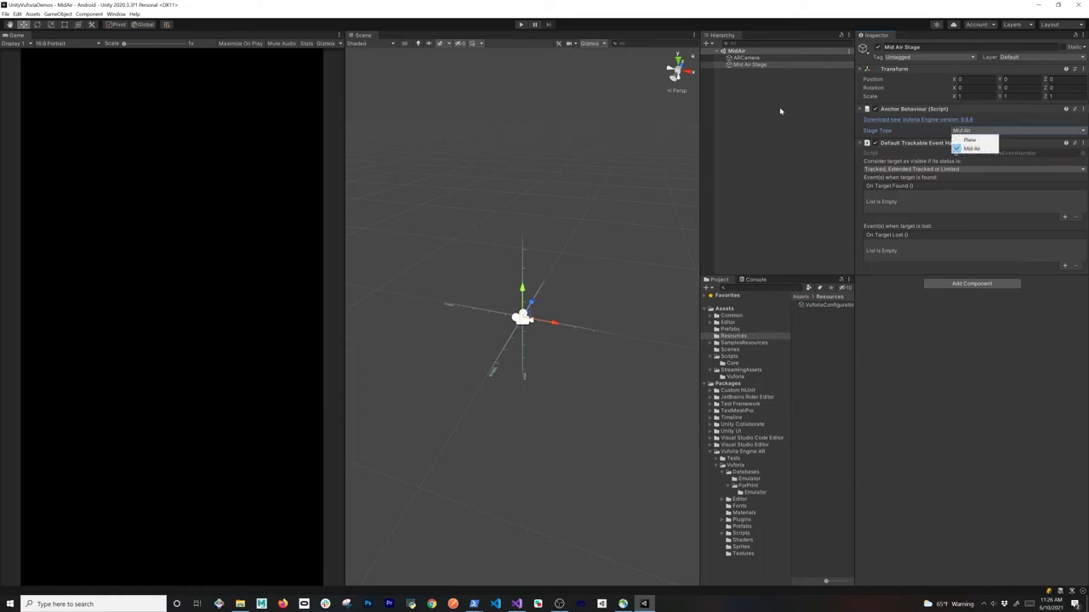
click(835, 316)
Step: Place the Drone prefab from the Prefabs folder as a child of Mid Air Stage
click(738, 329)
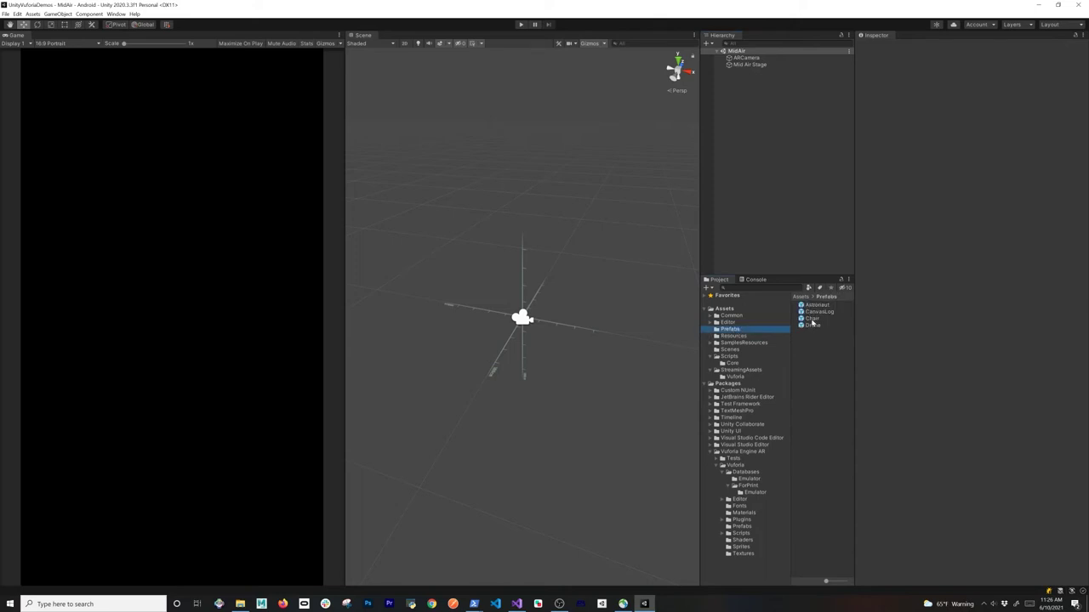
drag(814, 326, 744, 71)
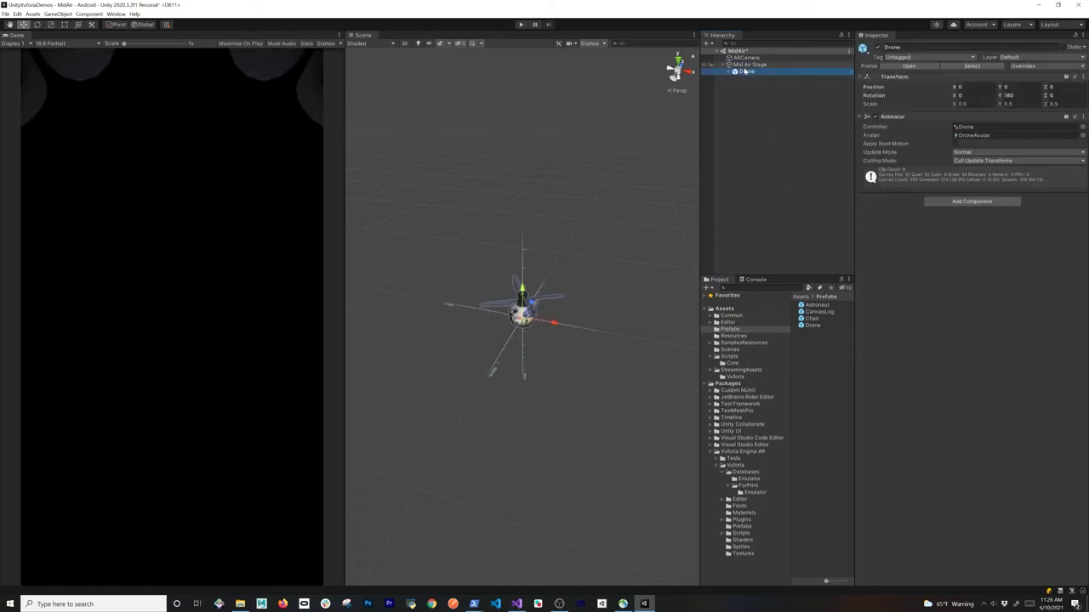
alt+drag(572, 282, 620, 254)
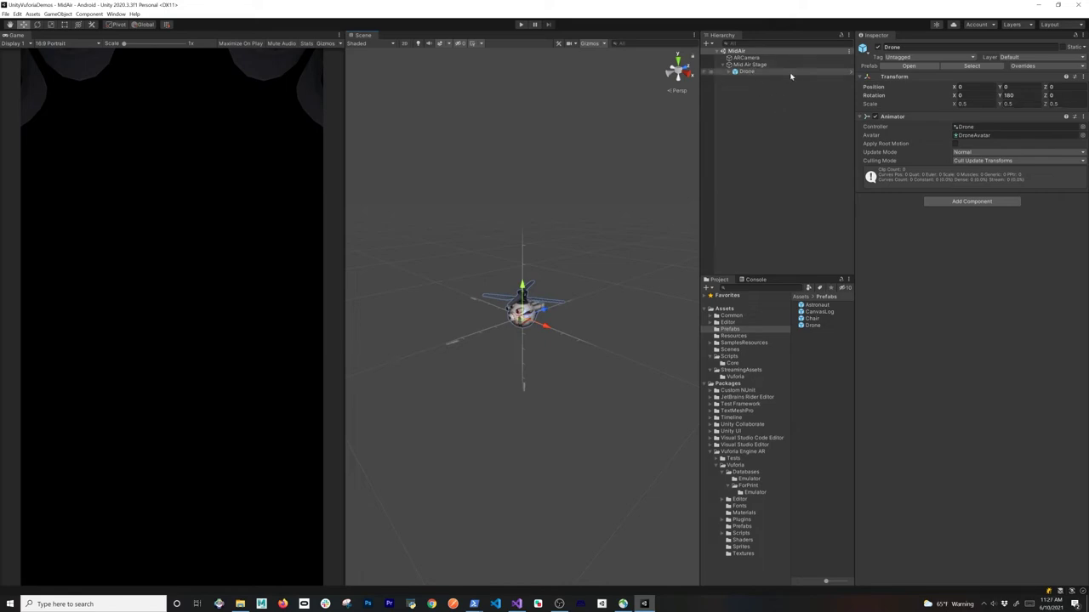
Step: Add a Vuforia Mid Air Positioner with Mid Air Stage as its Anchor Stage and Duplicate Stage turned off
right_click(765, 105)
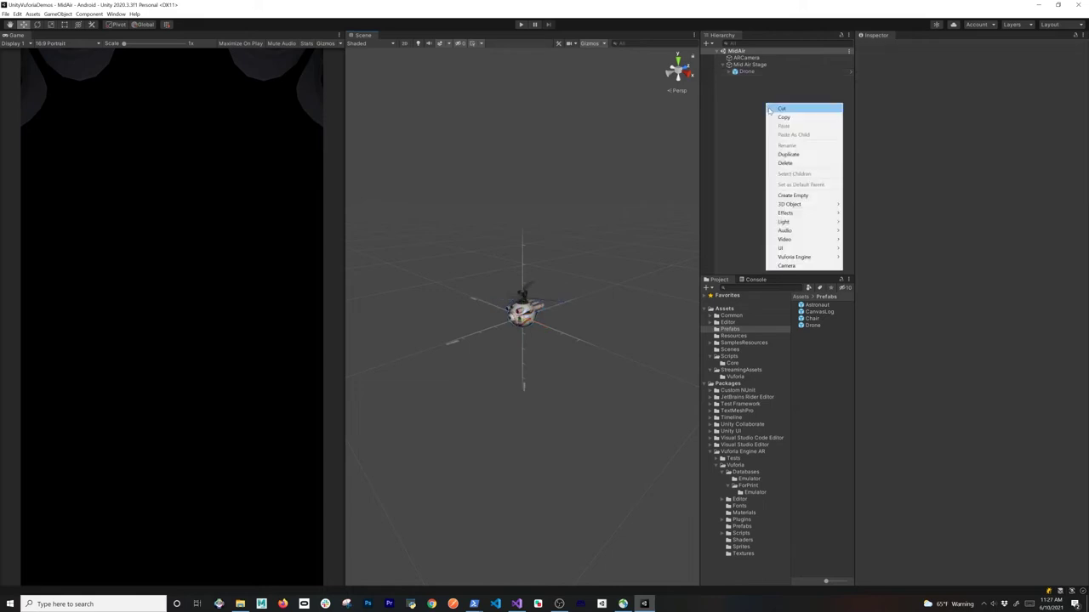
mouse_move(800, 256)
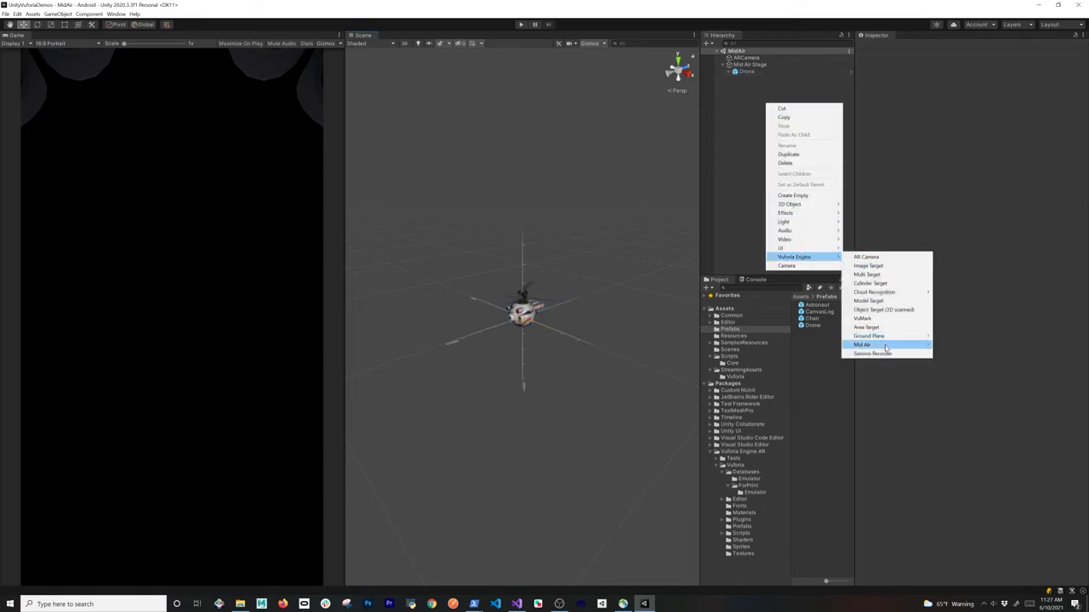
mouse_move(888, 346)
click(946, 345)
click(759, 88)
click(763, 78)
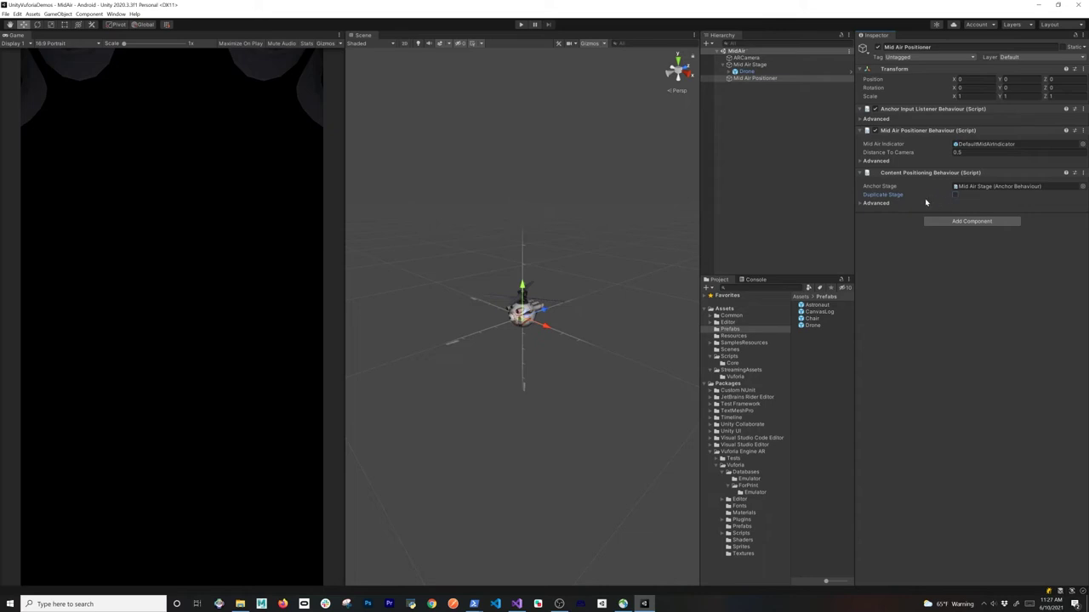
Step: Set the Mid Air Positioner's Distance To Camera to 1 and save the scene
click(895, 154)
click(922, 152)
text(1)
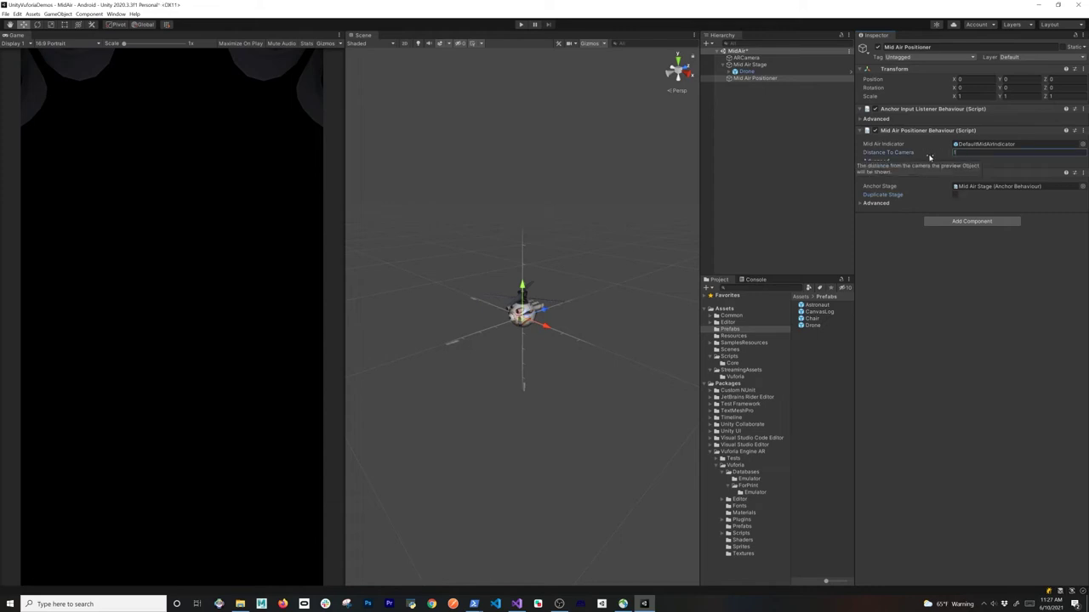
key(ctrl+s)
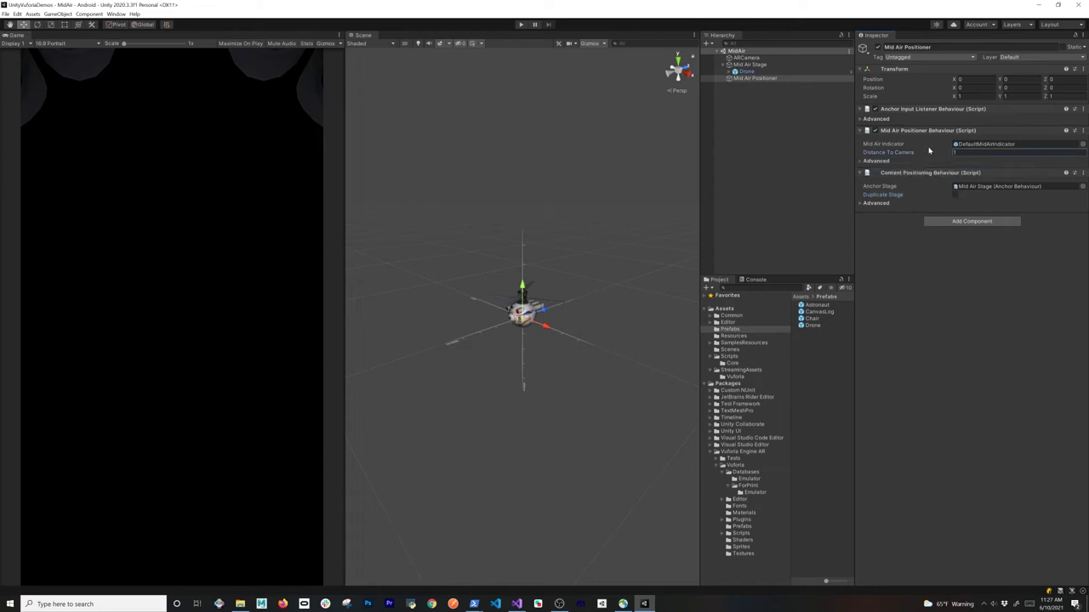
Step: Examine the Advanced events of the Mid Air Positioner's input listener, positioner and content positioning behaviours
click(874, 161)
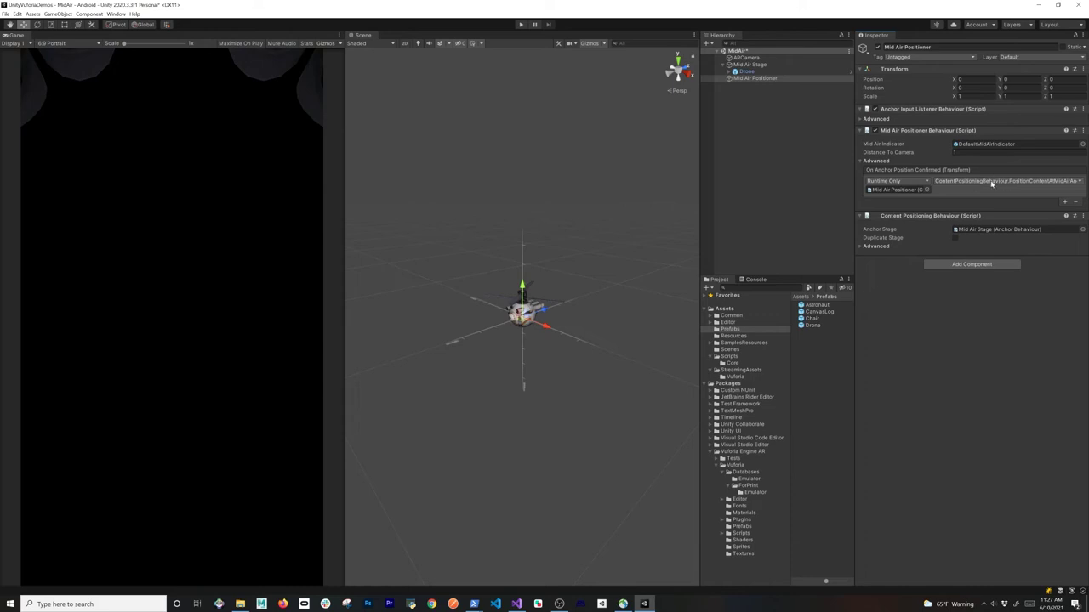
click(862, 120)
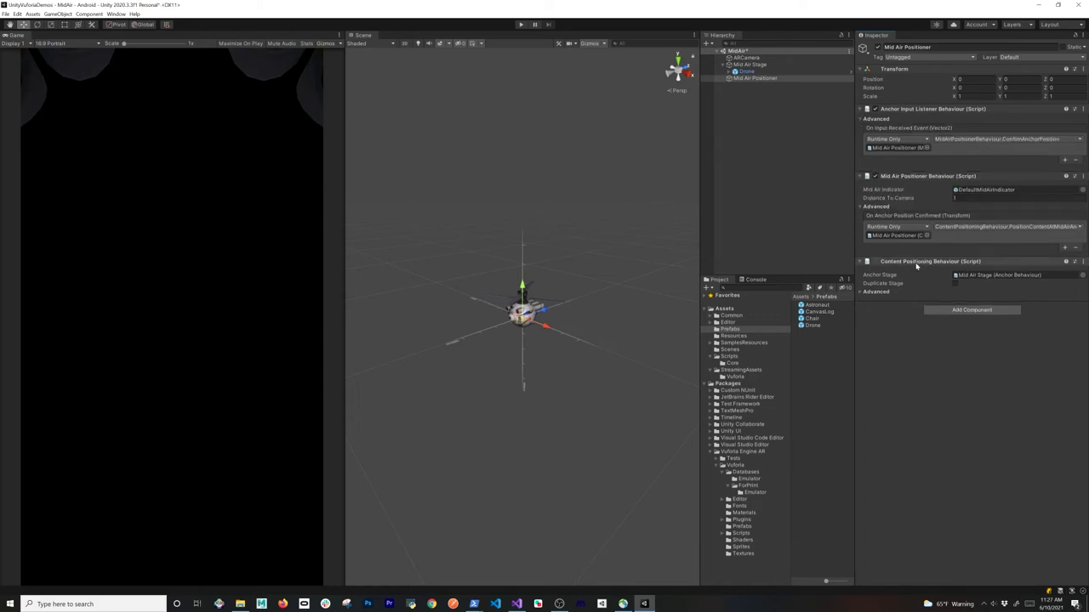
key(ctrl+s)
click(858, 292)
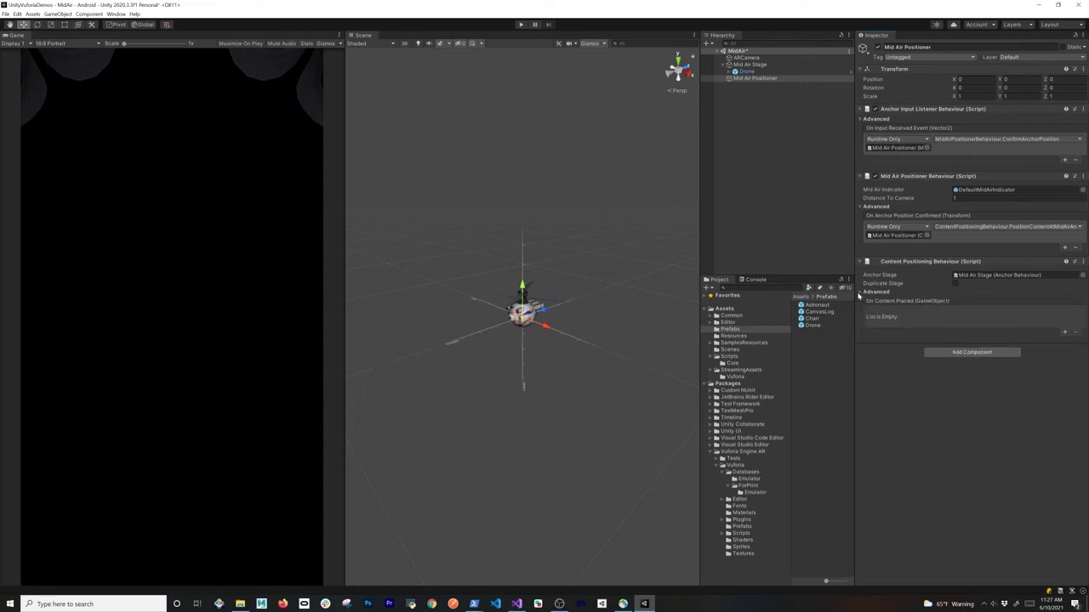
Step: Add the CanvasLog prefab to the scene and assign its Logger to new On Target Found and On Target Lost entries of Mid Air Stage
drag(801, 313, 780, 201)
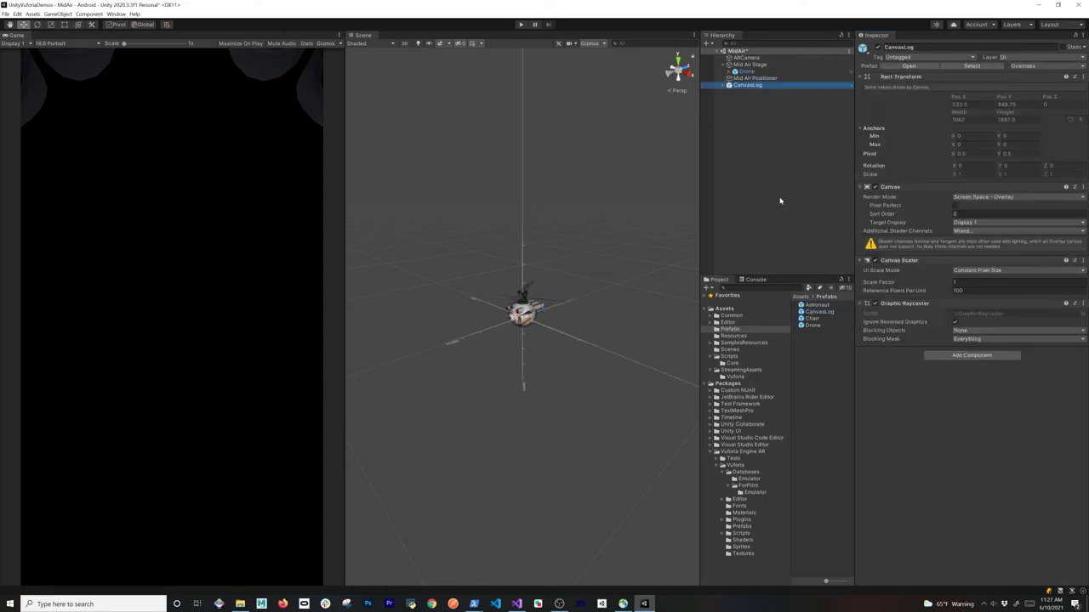
click(724, 86)
click(748, 65)
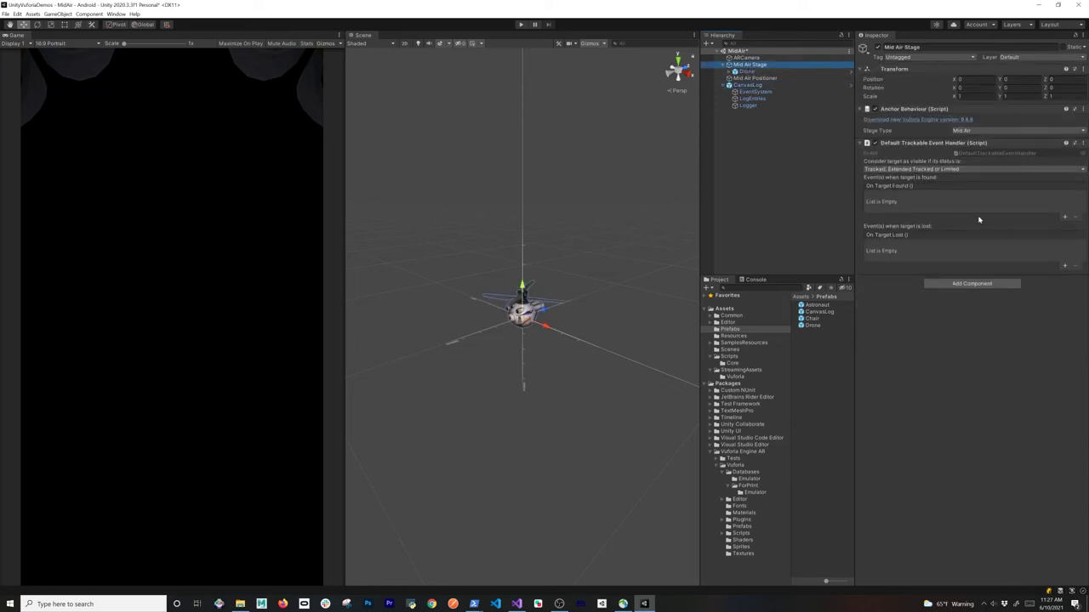
click(1065, 218)
click(1063, 269)
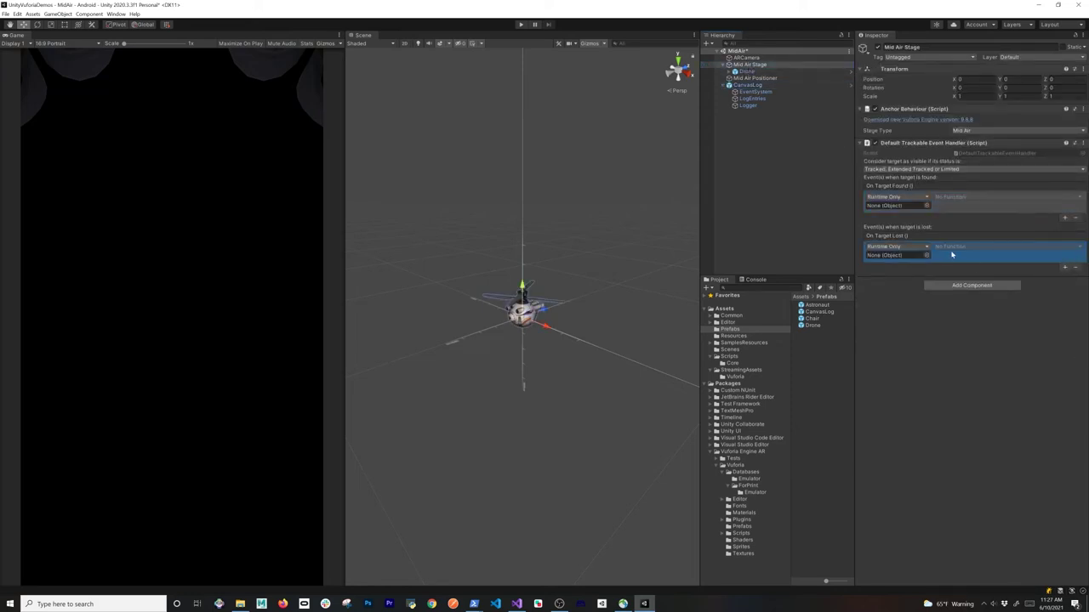
drag(758, 100, 893, 197)
drag(753, 105, 892, 208)
drag(749, 105, 897, 257)
Step: Make the On Target Found event call Logger.LogInfo with the message "On Target Found"
click(961, 196)
mouse_move(957, 234)
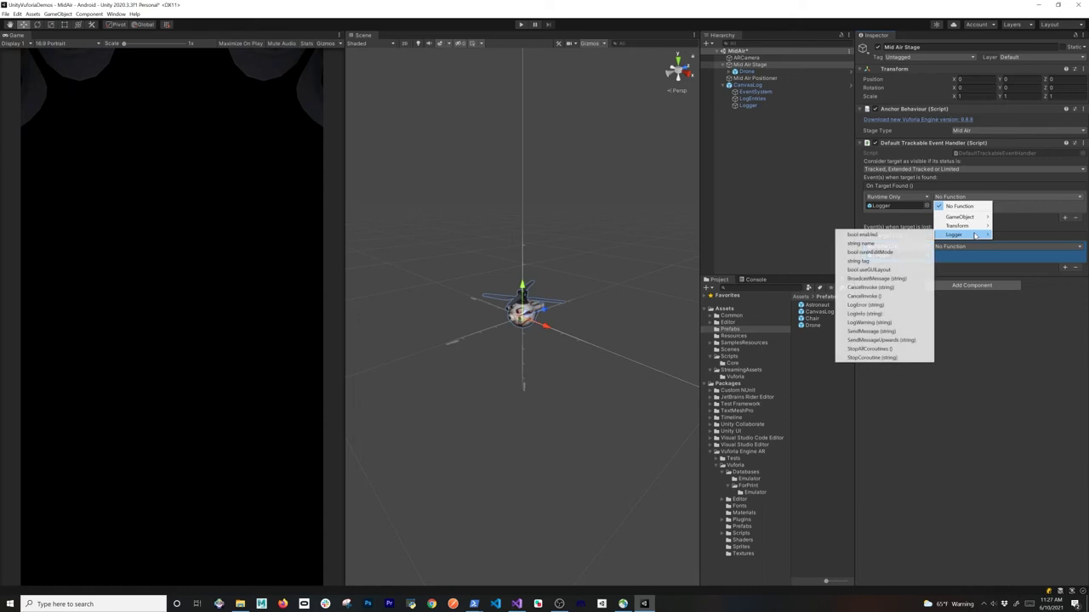
click(893, 313)
text(On)
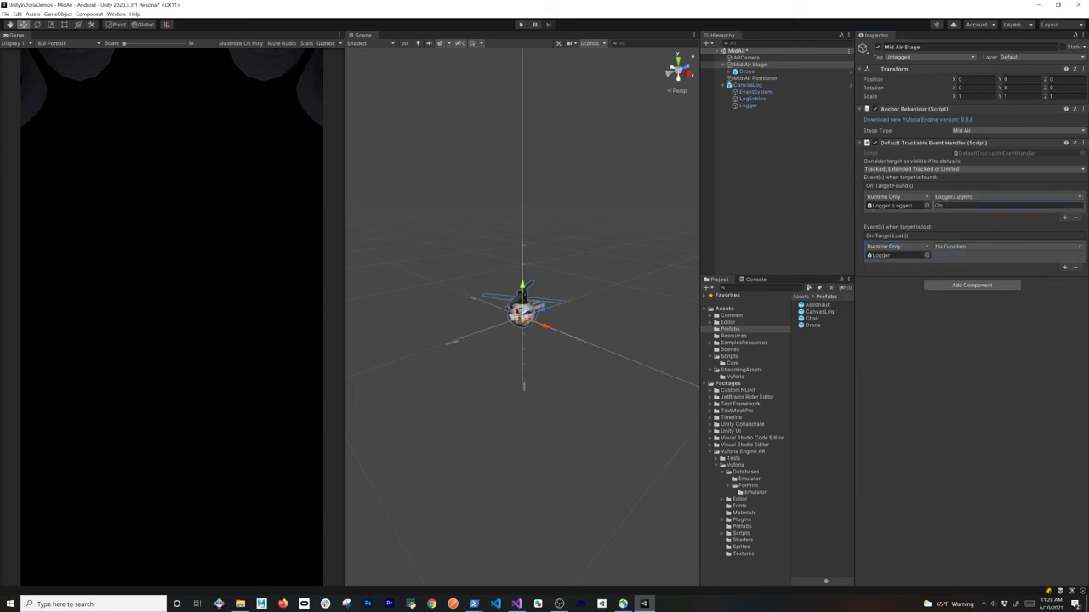
text( Target Found)
Step: Make the On Target Lost event call Logger.LogWarning, reusing the copied "On Target Found" text as its message
key(ctrl+a)
key(ctrl+c)
click(950, 247)
mouse_move(977, 286)
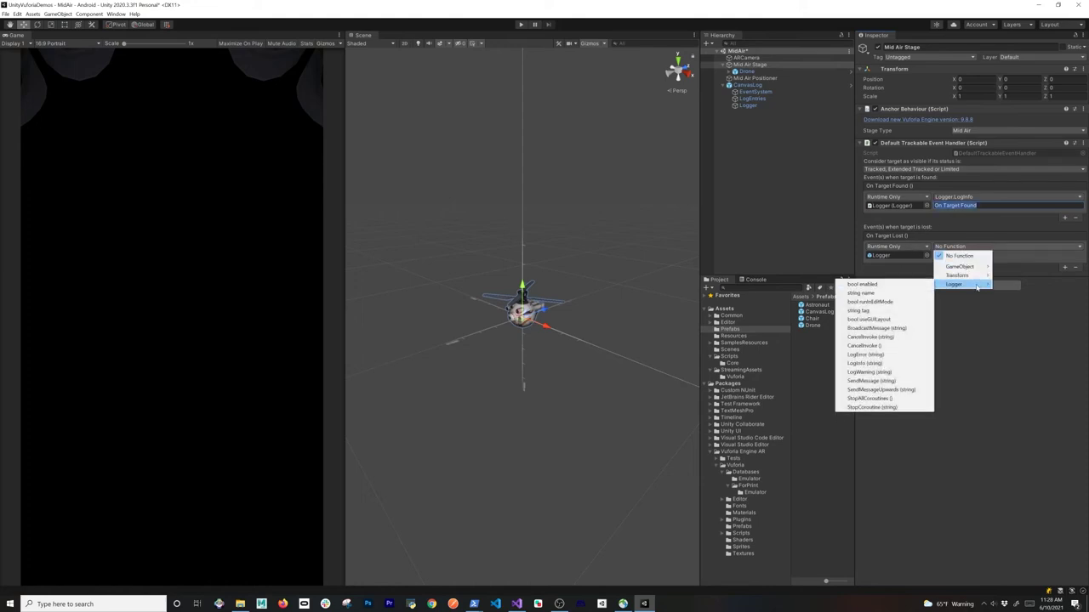
click(864, 363)
click(967, 253)
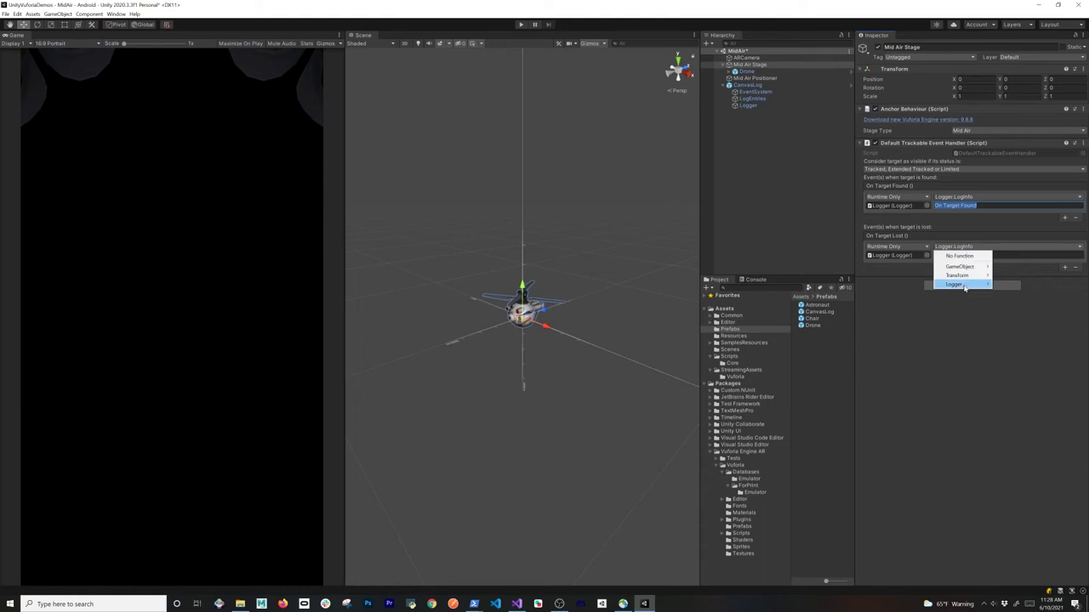
mouse_move(964, 286)
click(867, 372)
click(978, 255)
key(ctrl+v)
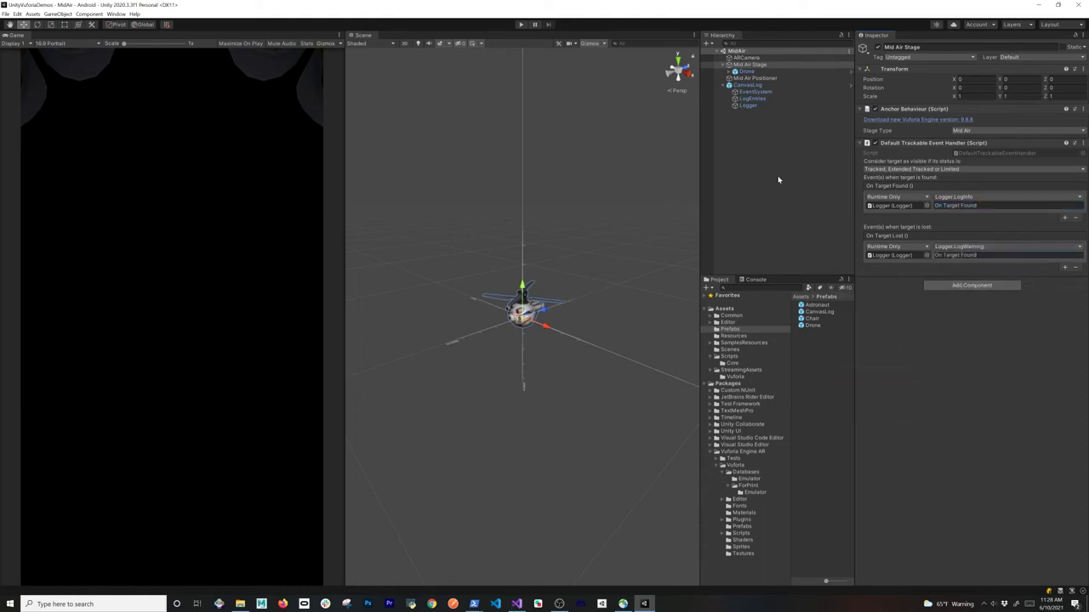
Step: Add a Logger.LogInfo call with the message "On Content Placed" to the Mid Air Positioner's On Content Placed event and save
click(770, 77)
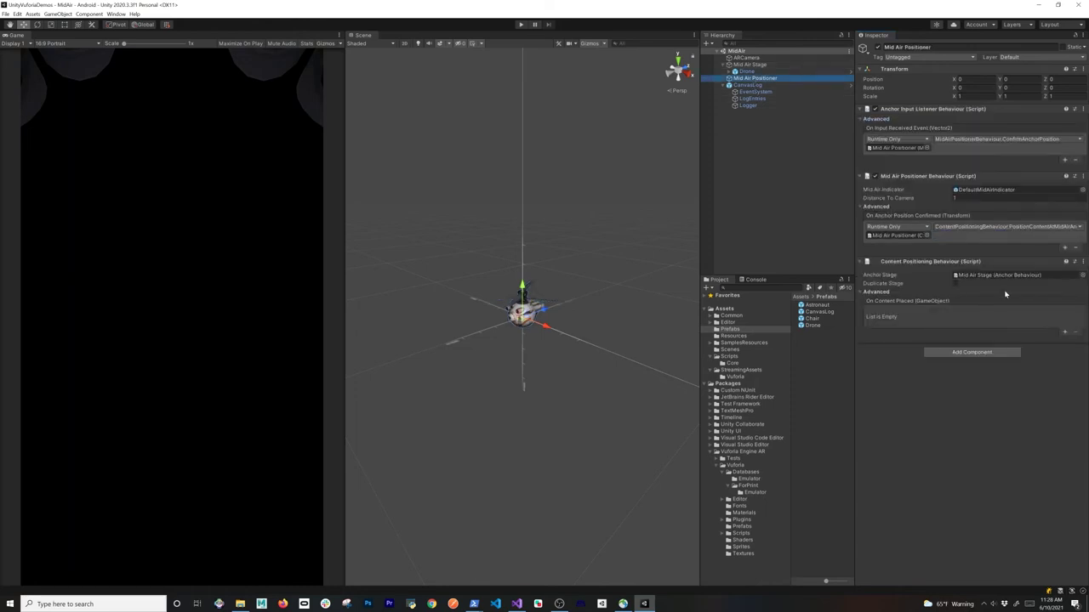
click(1064, 333)
drag(747, 106, 893, 324)
click(961, 312)
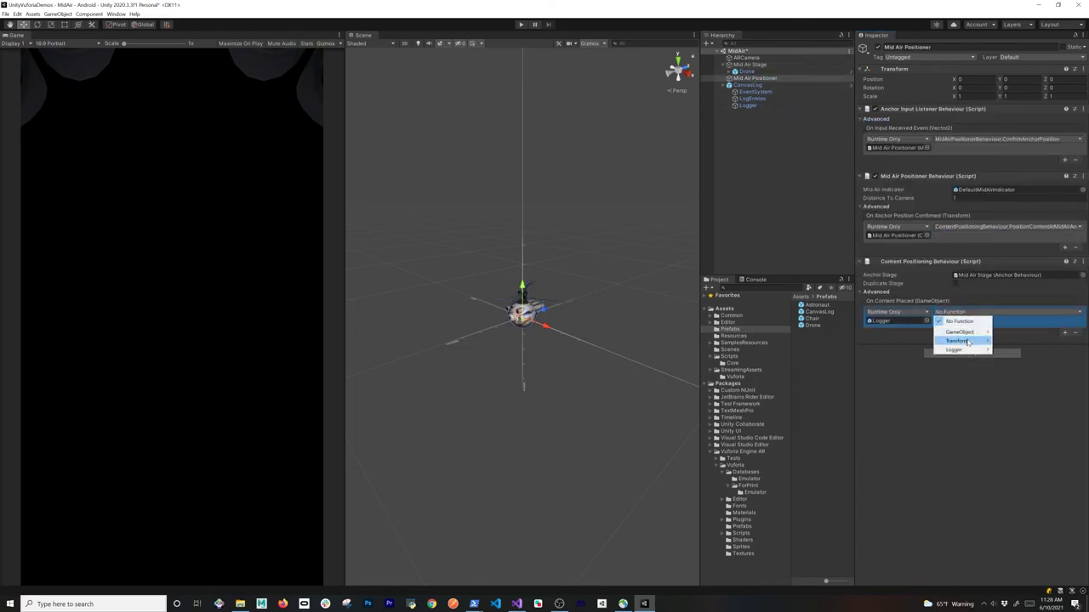
mouse_move(942, 350)
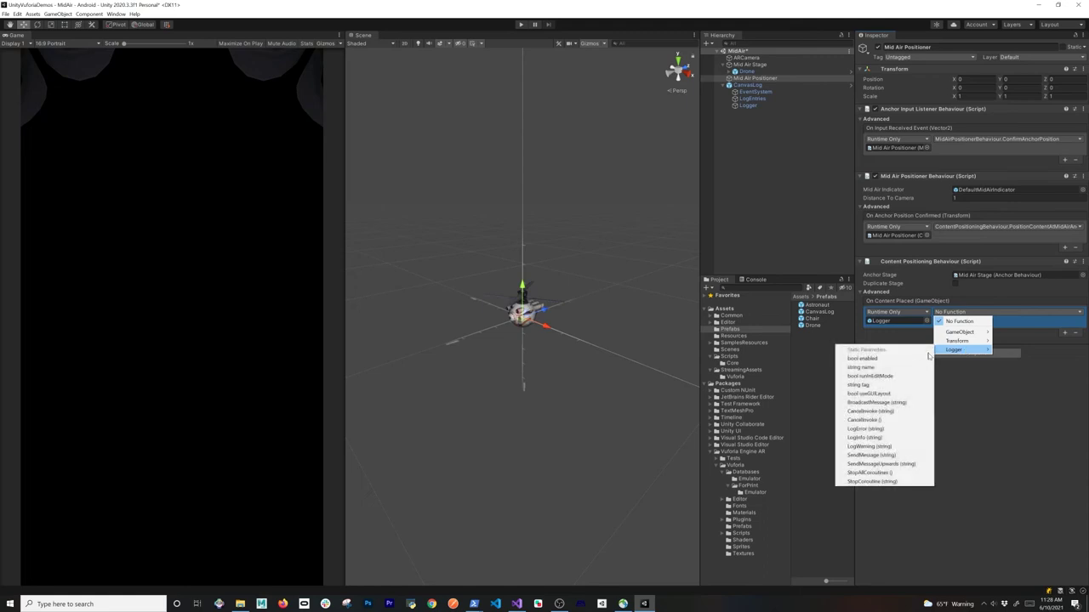
click(879, 437)
text(On Content Placed)
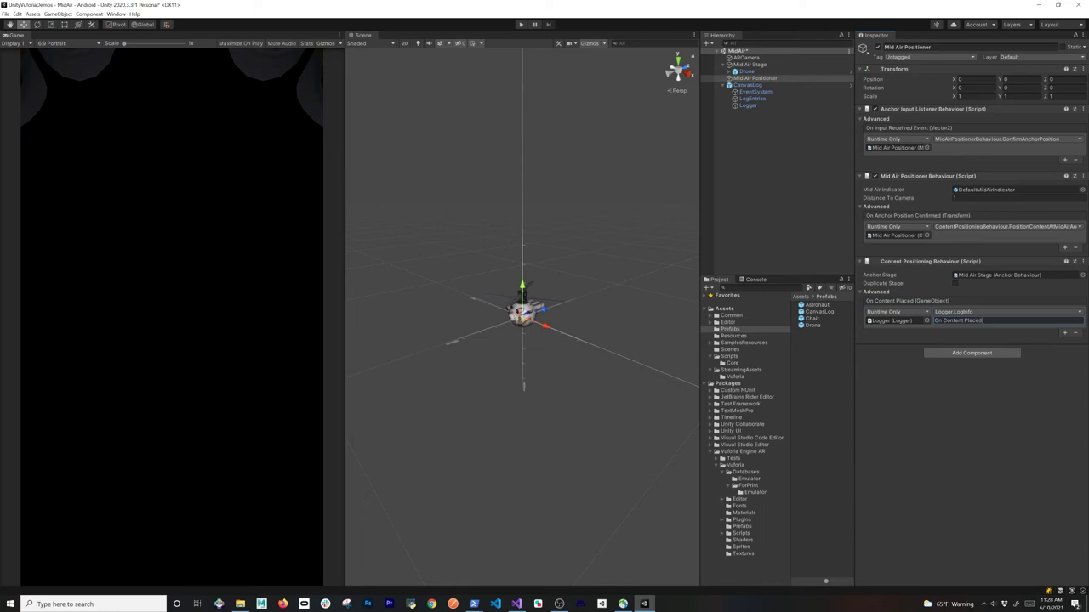
key(ctrl+s)
click(1000, 329)
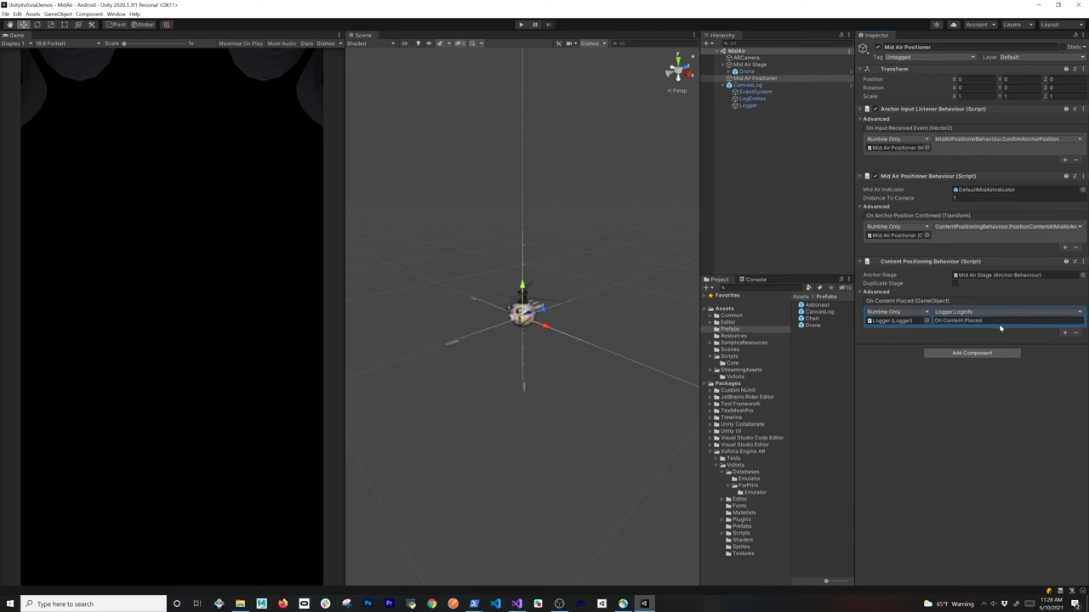
Step: Add a Directional Light to the MidAir scene
click(810, 136)
click(749, 64)
click(747, 58)
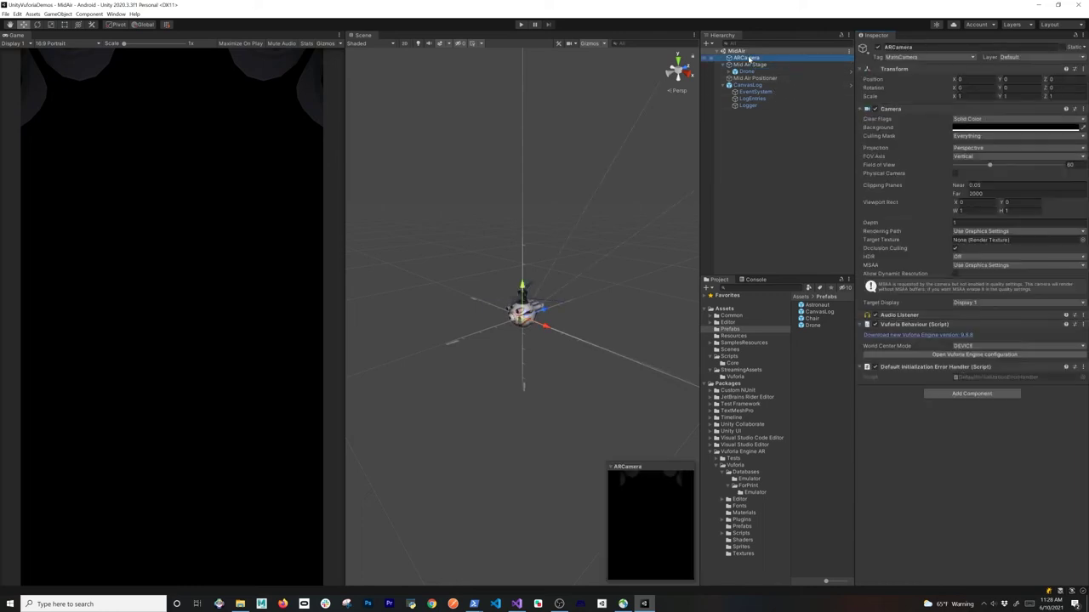
right_click(759, 127)
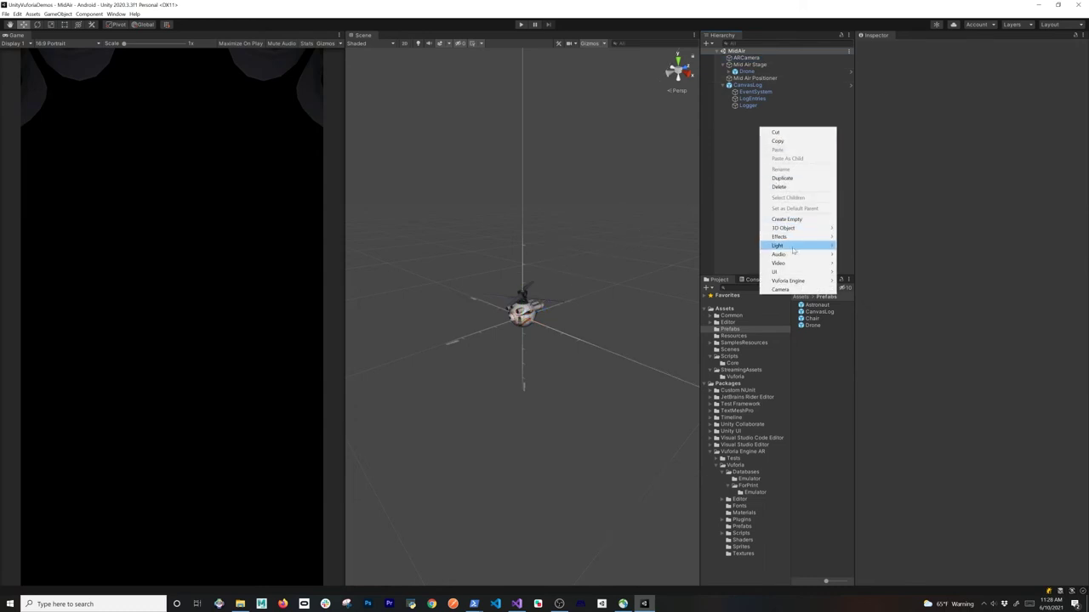
mouse_move(793, 249)
click(859, 245)
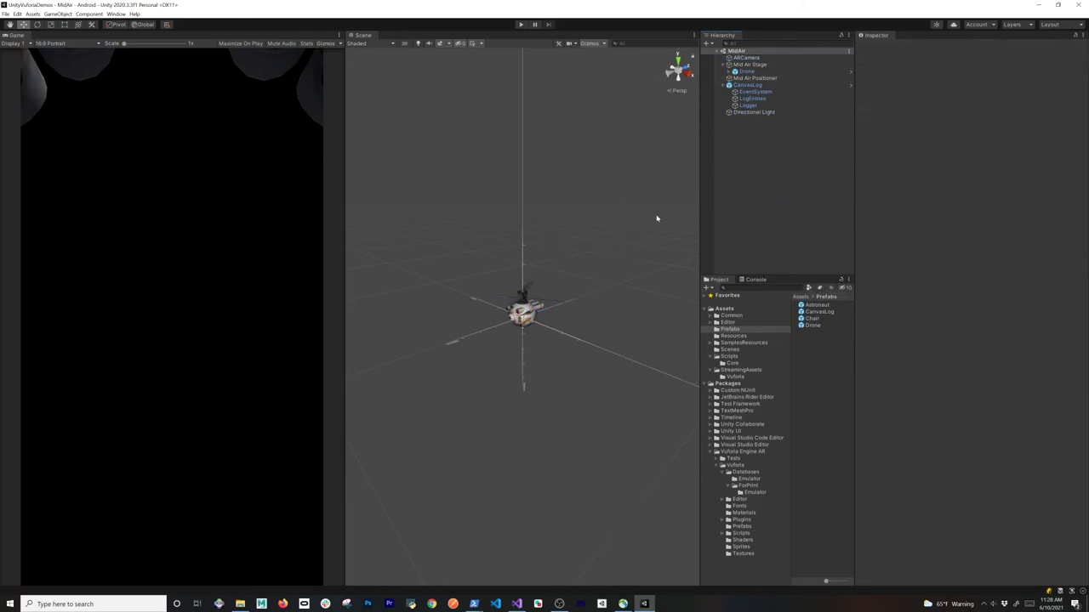
Step: Run the MidAir scene in Play mode and place the drone in mid-air at the green sphere indicator
click(521, 23)
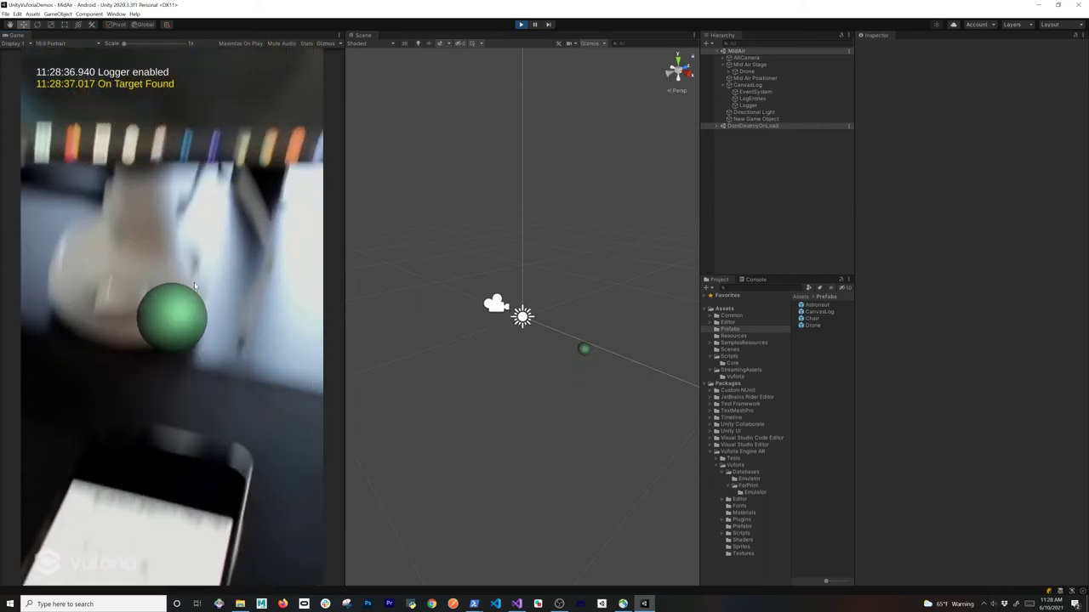
click(186, 332)
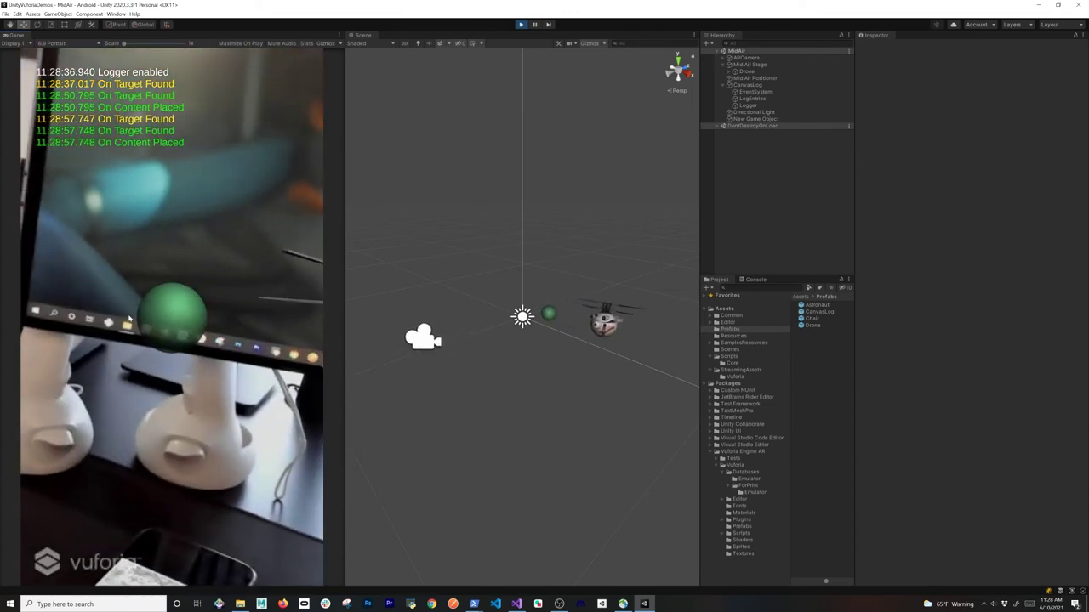
Step: Stop Play mode and enable Duplicate Stage in the Mid Air Positioner's Content Positioning Behaviour
click(521, 25)
click(748, 85)
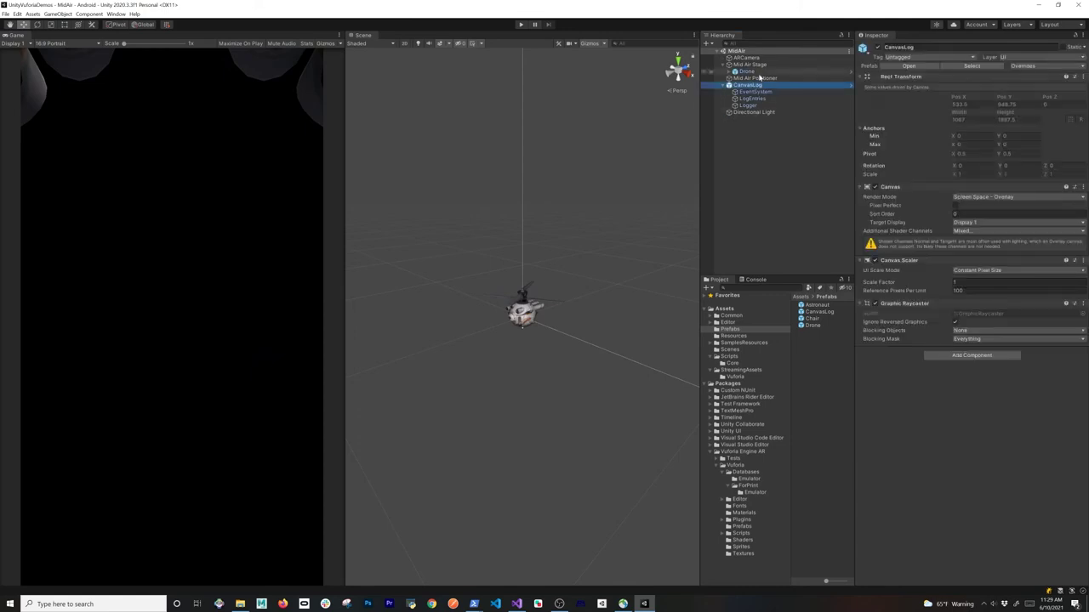
click(759, 78)
click(955, 283)
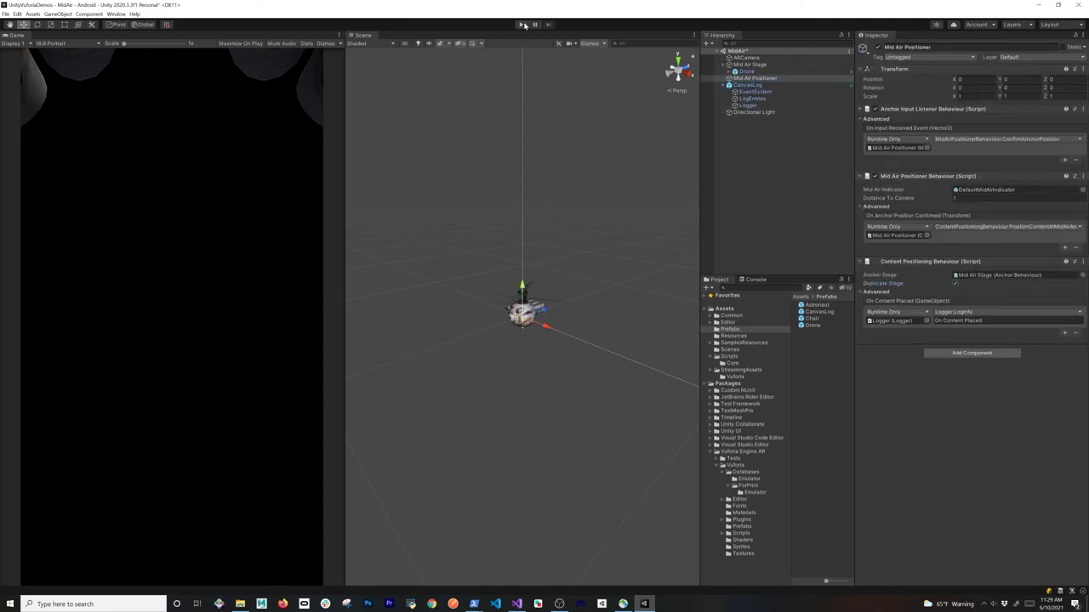
Step: Test the MidAir scene in Play mode by placing five drones at different mid-air positions, and stop the run
click(522, 25)
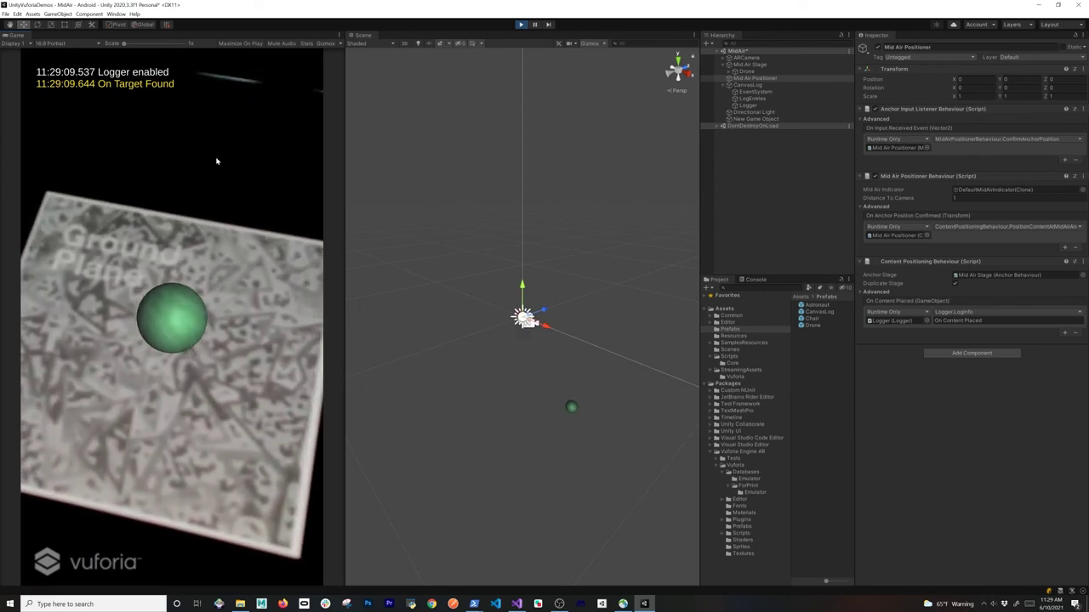
click(177, 341)
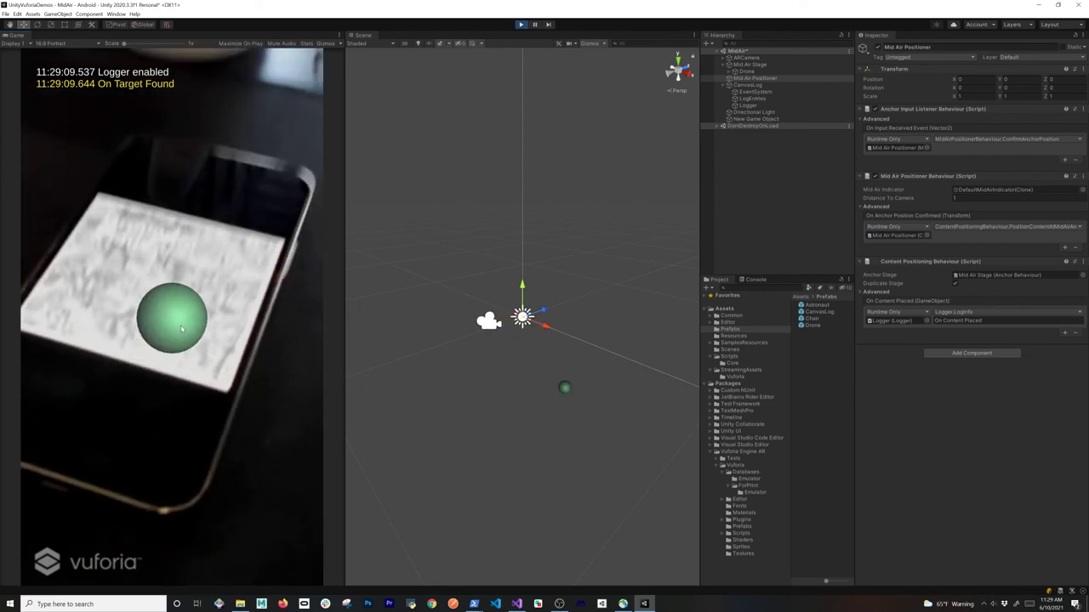
click(195, 323)
click(204, 317)
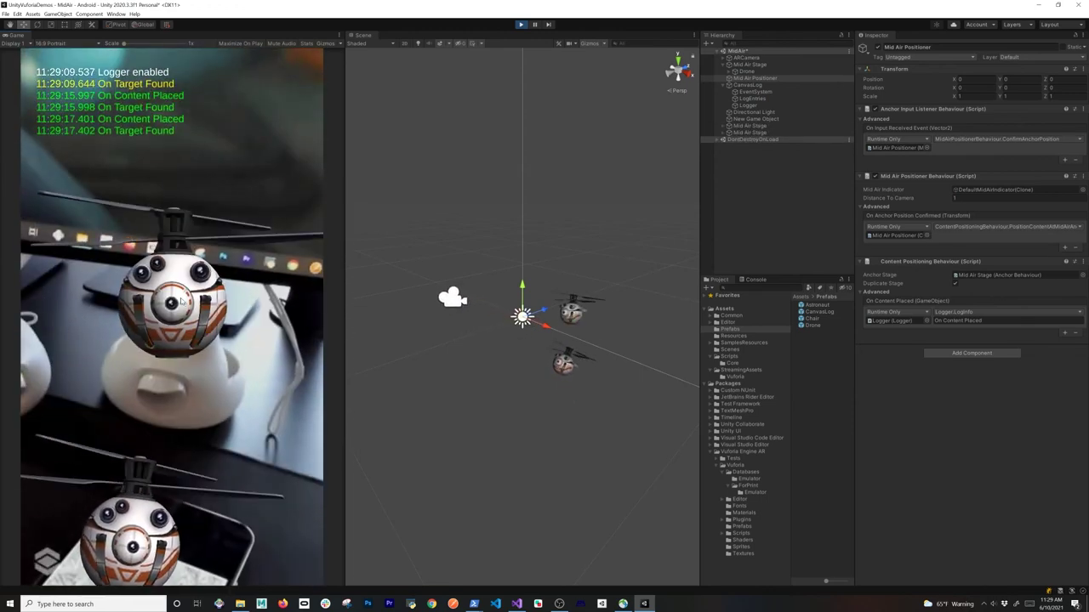
click(180, 320)
click(182, 318)
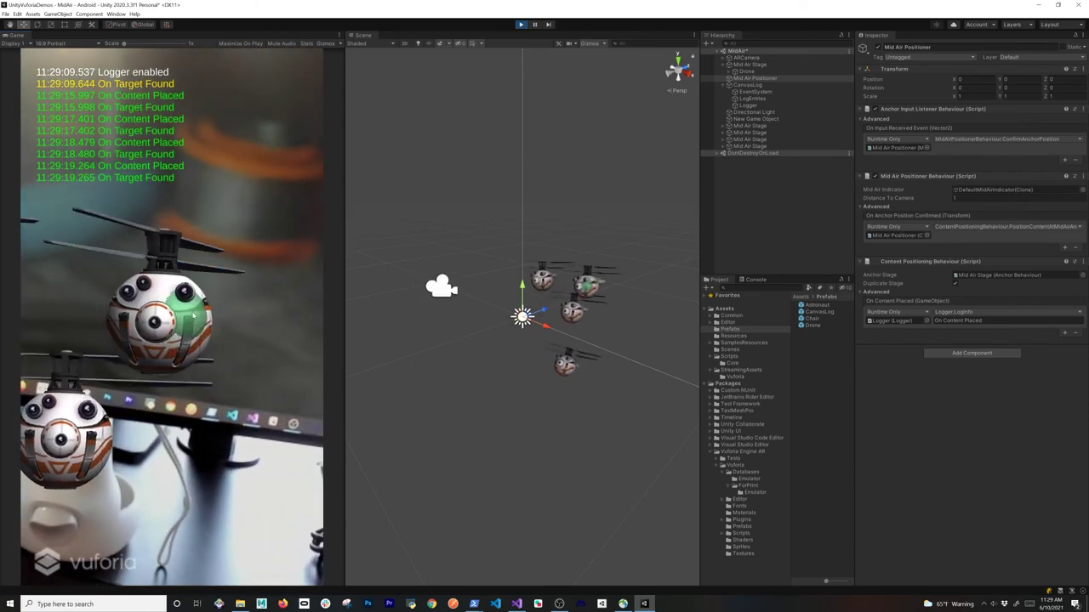
click(206, 323)
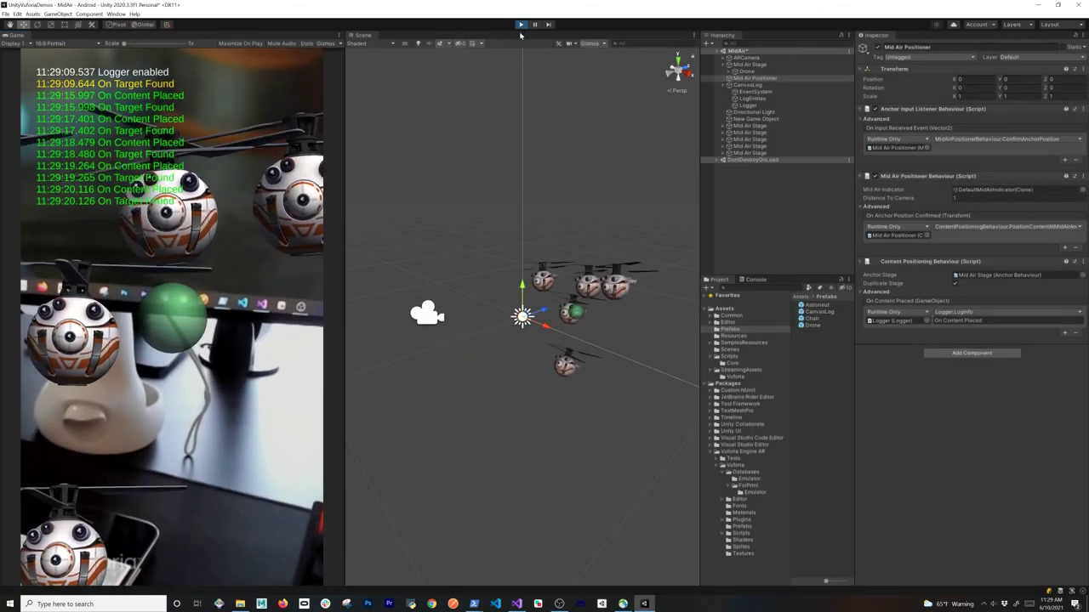
click(521, 25)
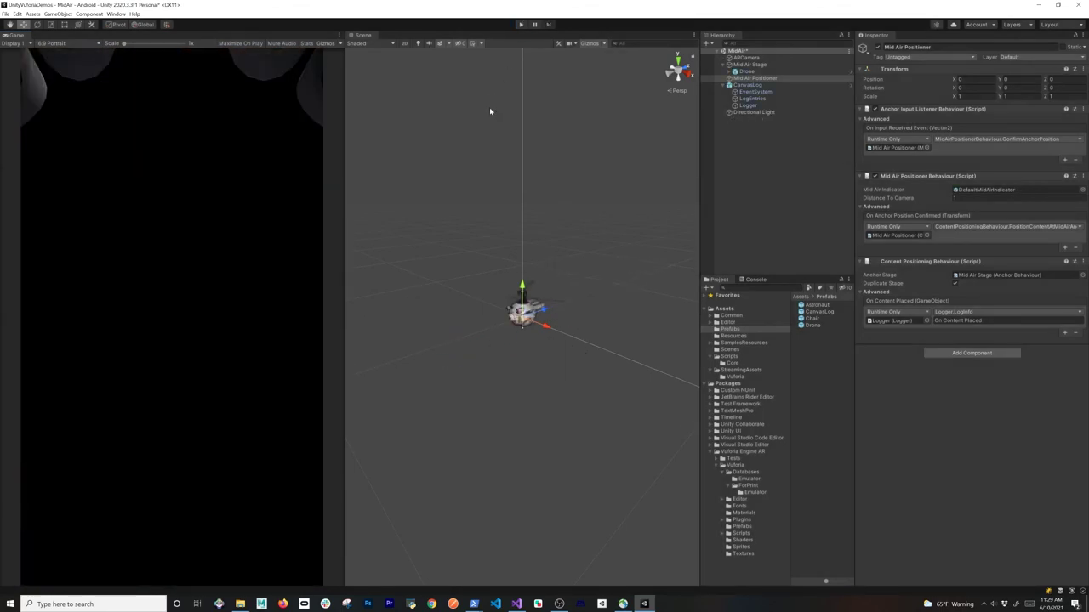